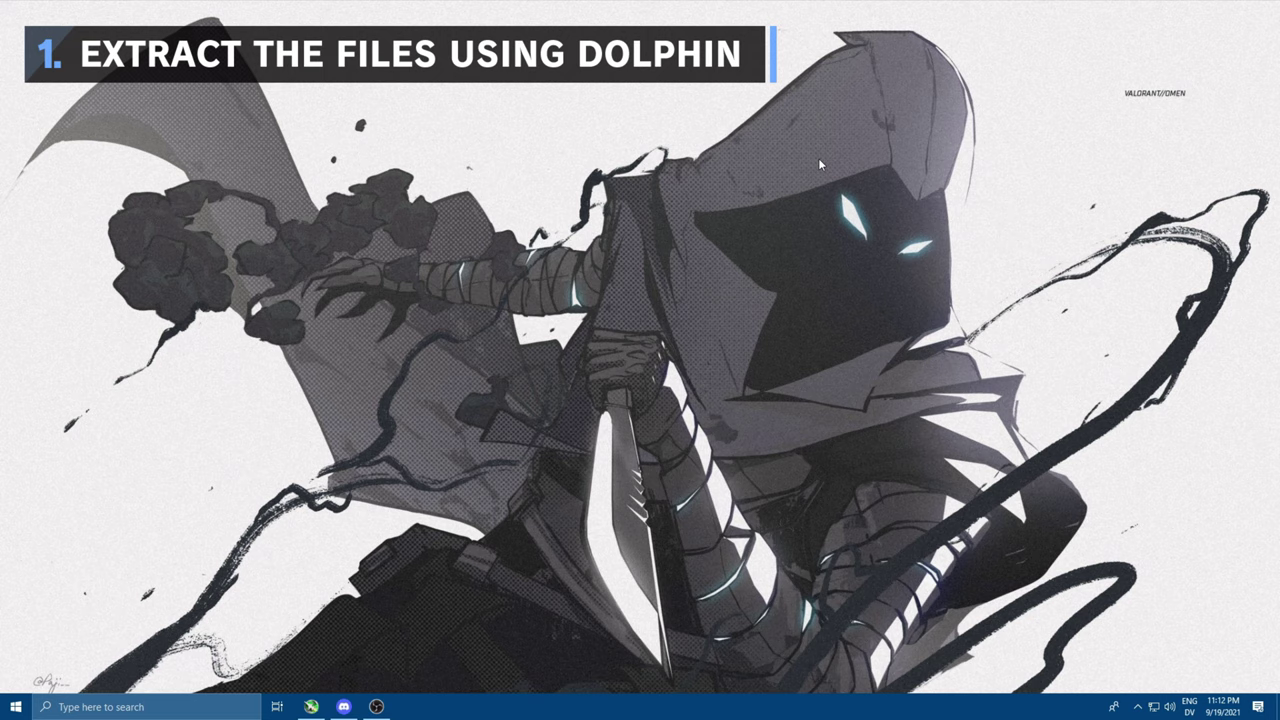
# Step: Open the properties of Mario Kart Wii in Dolphin and show the disc's filesystem
pyautogui.click(489, 256)
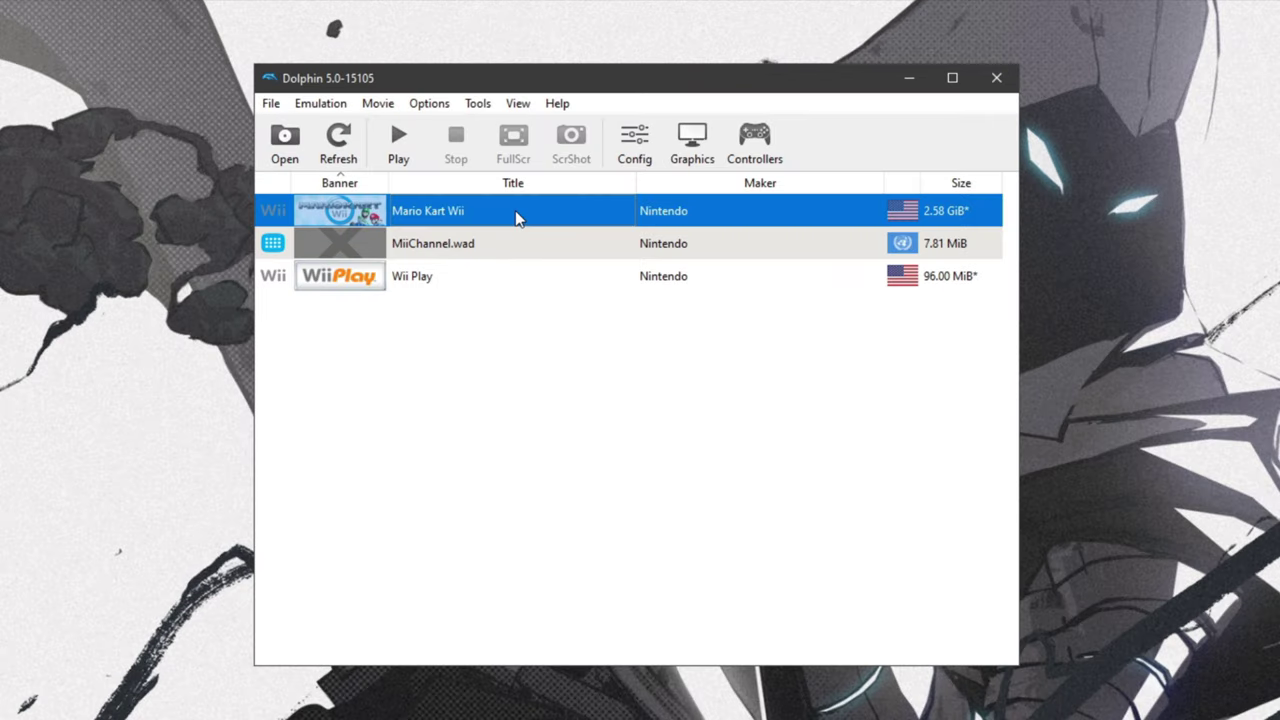
pyautogui.rightClick(517, 218)
pyautogui.click(535, 222)
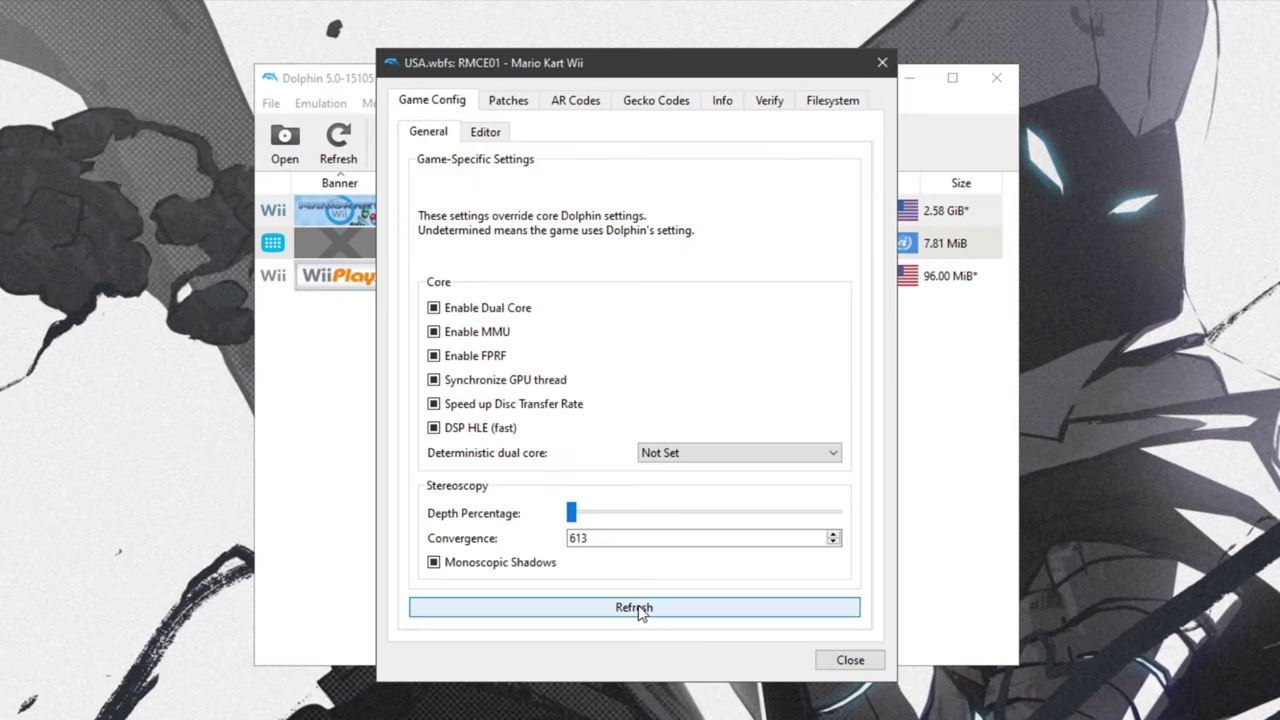
pyautogui.click(810, 101)
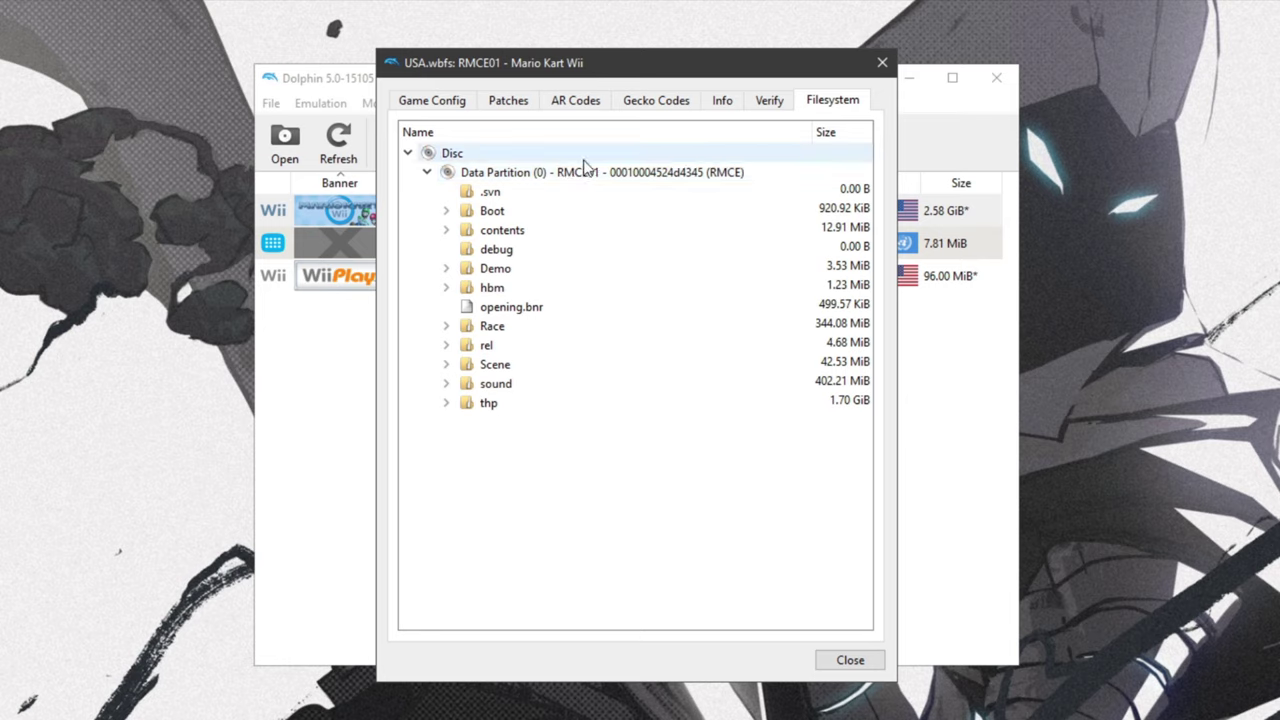
pyautogui.rightClick(488, 154)
pyautogui.click(462, 175)
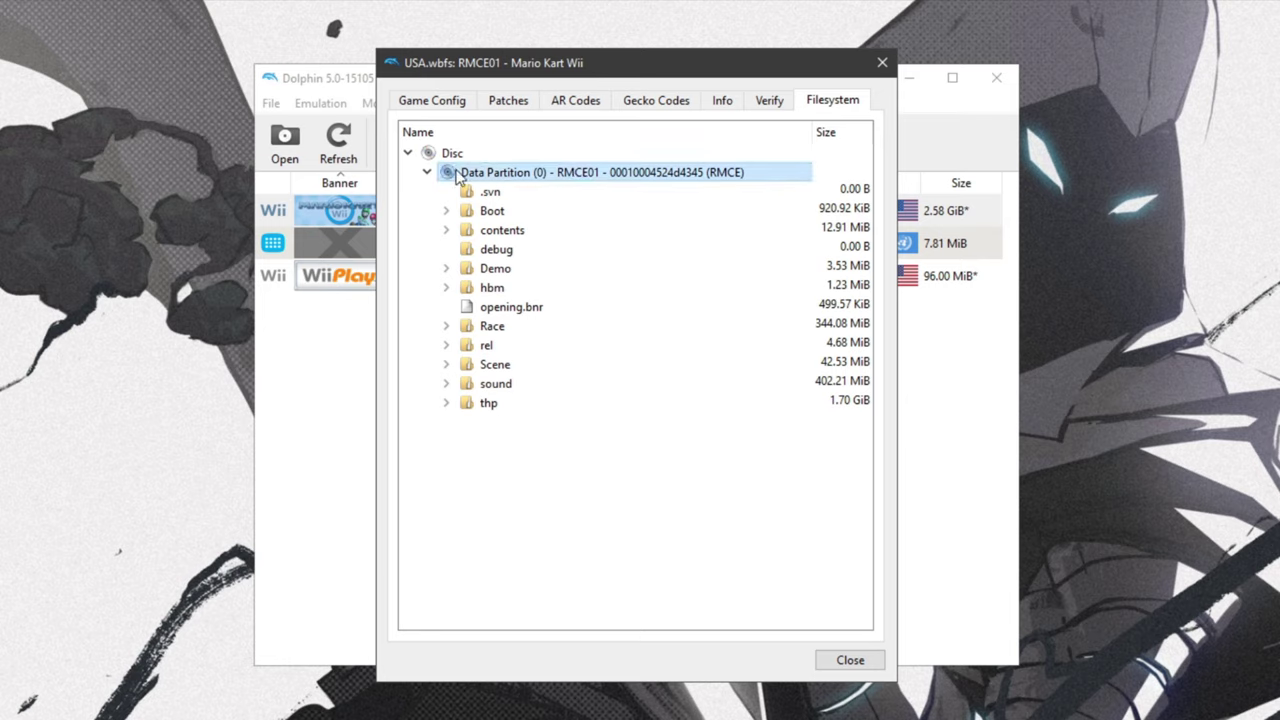
pyautogui.rightClick(501, 174)
pyautogui.click(478, 157)
pyautogui.click(427, 172)
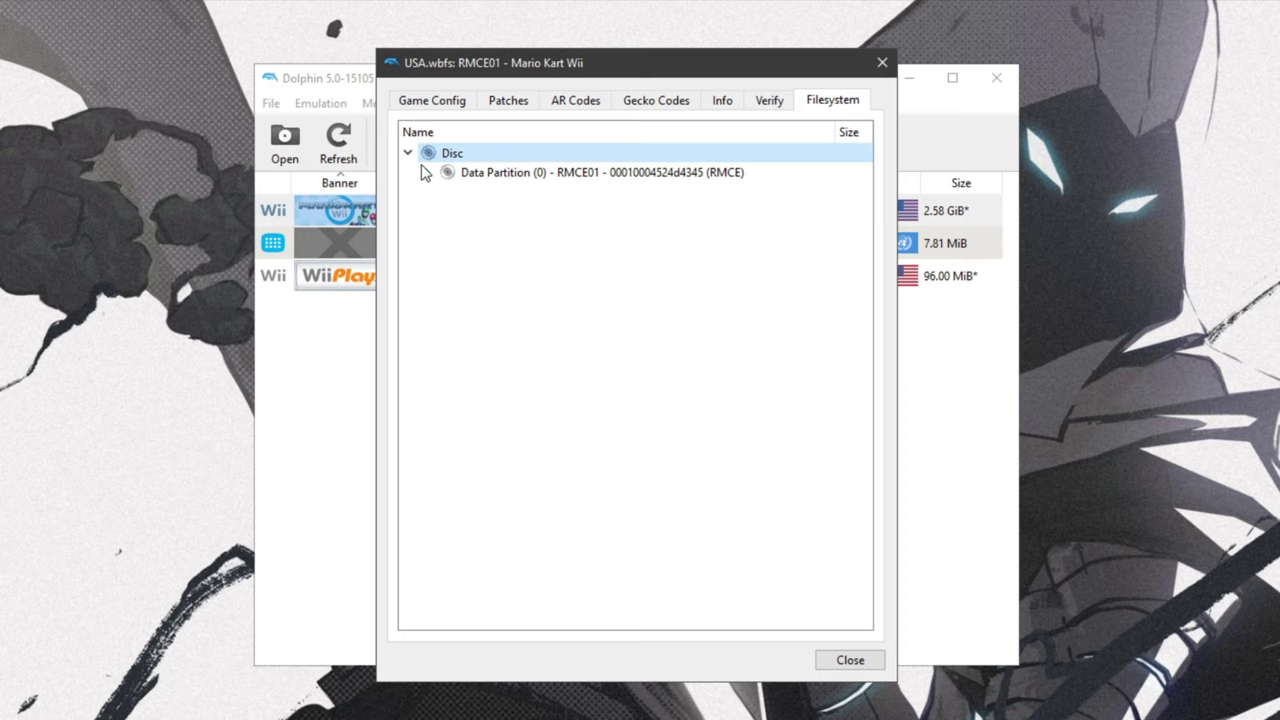
# Step: Start extracting the entire disc and browse to the games folder in Documents for the destination
pyautogui.doubleClick(450, 156)
pyautogui.rightClick(487, 156)
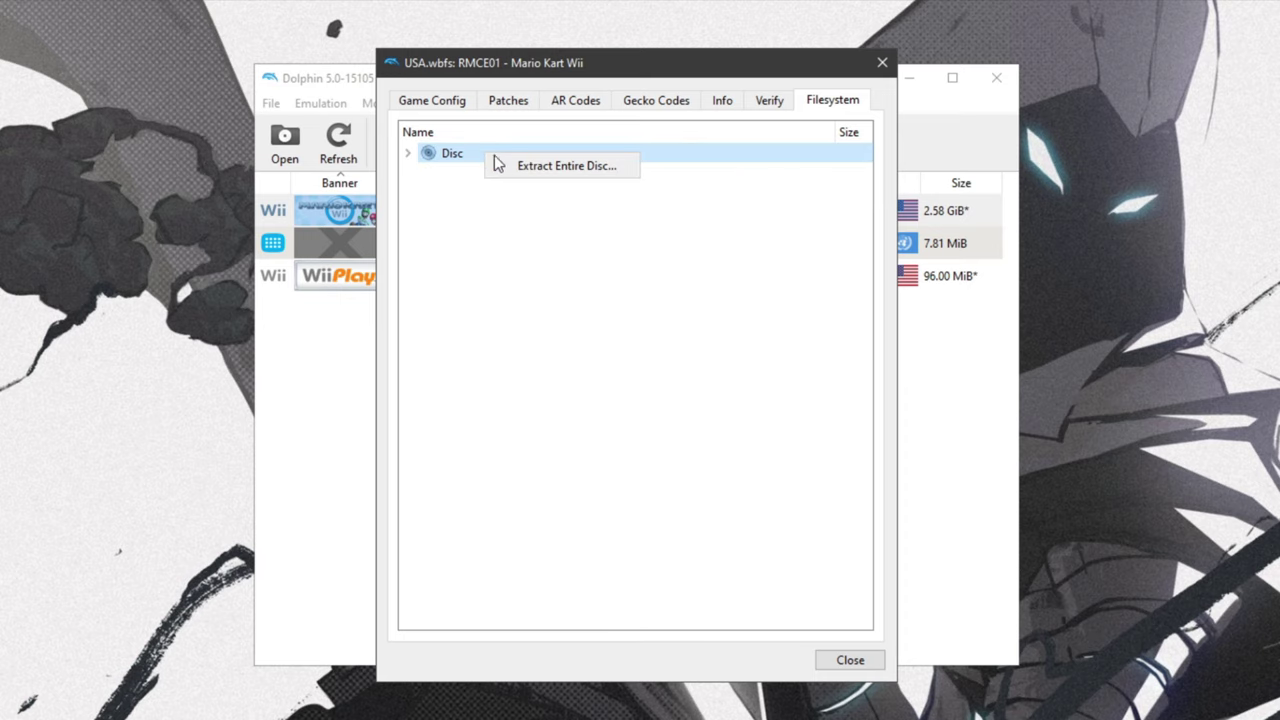
pyautogui.click(549, 168)
pyautogui.click(485, 324)
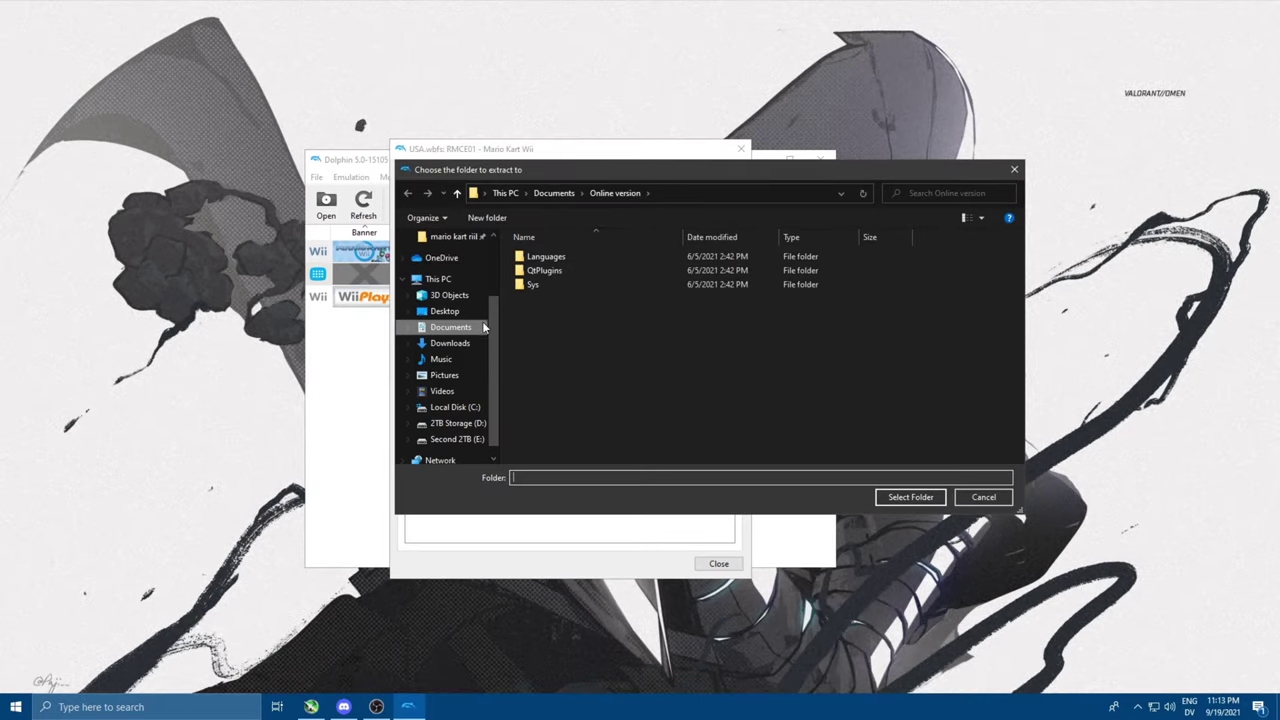
pyautogui.scroll(2, 459, 274)
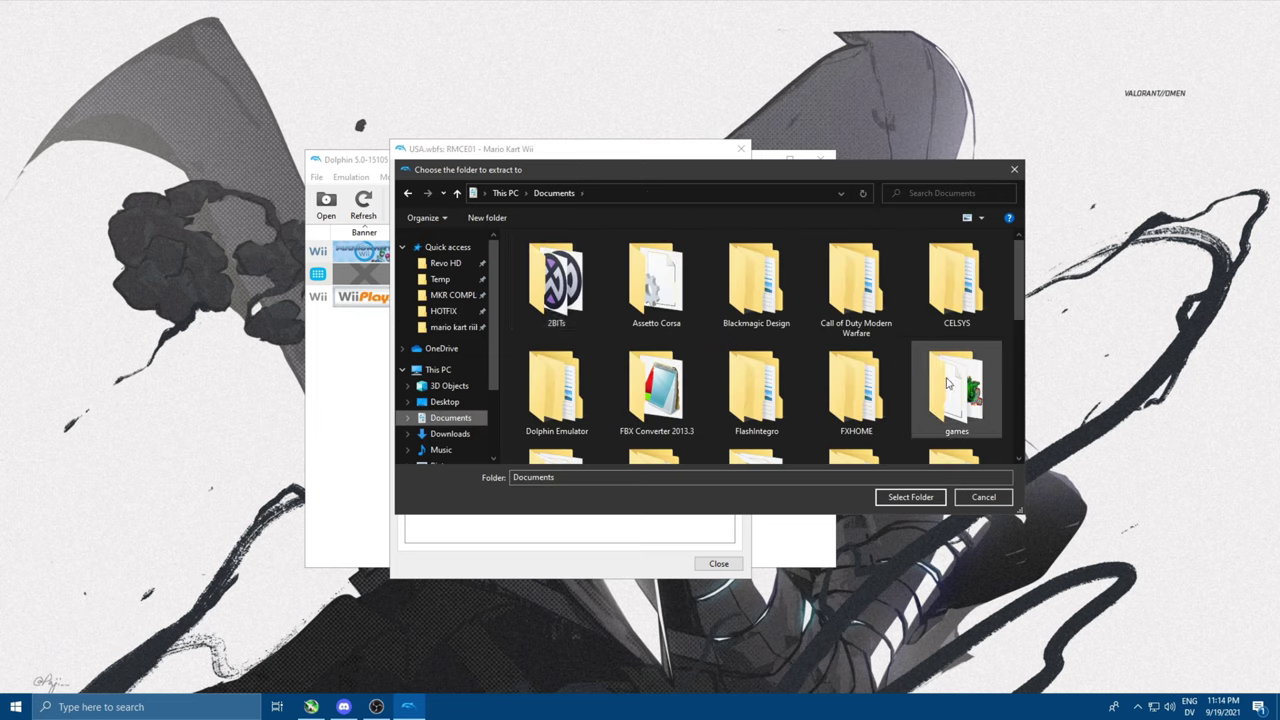
pyautogui.doubleClick(931, 400)
# Step: Create a folder named Riibalanced, extract the disc into it, and close the game's properties
pyautogui.rightClick(614, 308)
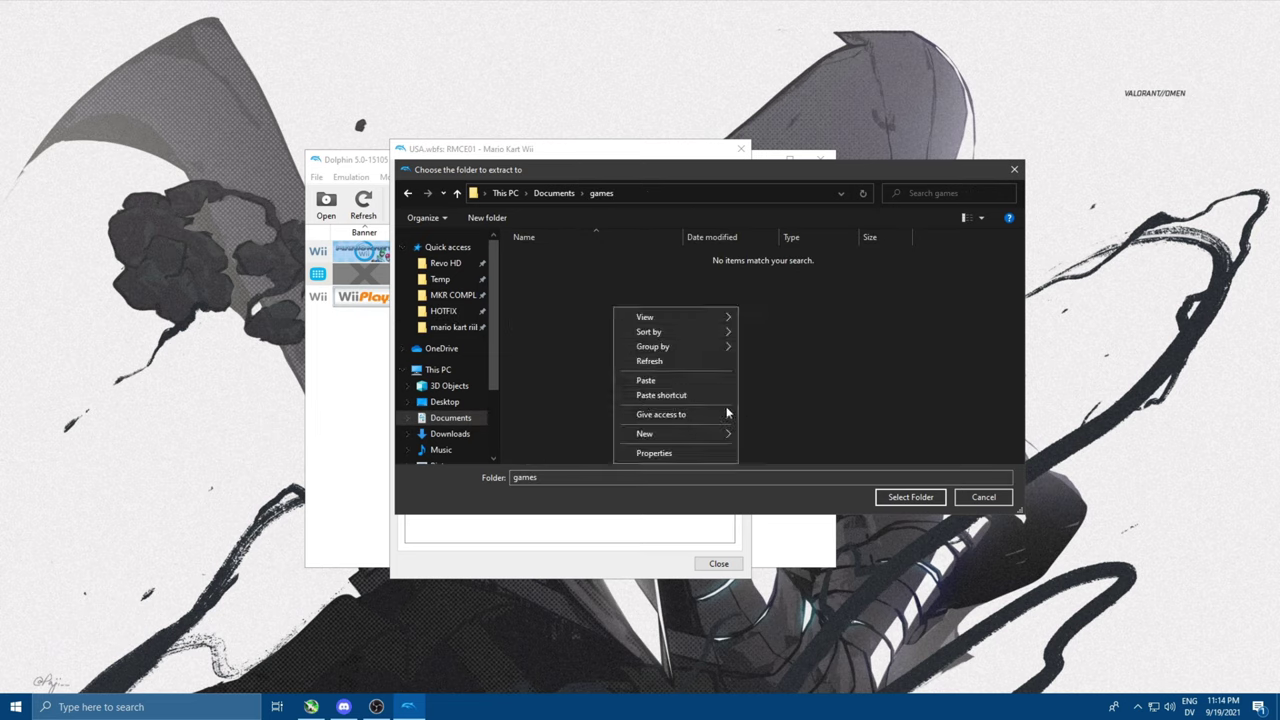
pyautogui.moveTo(720, 434)
pyautogui.click(770, 435)
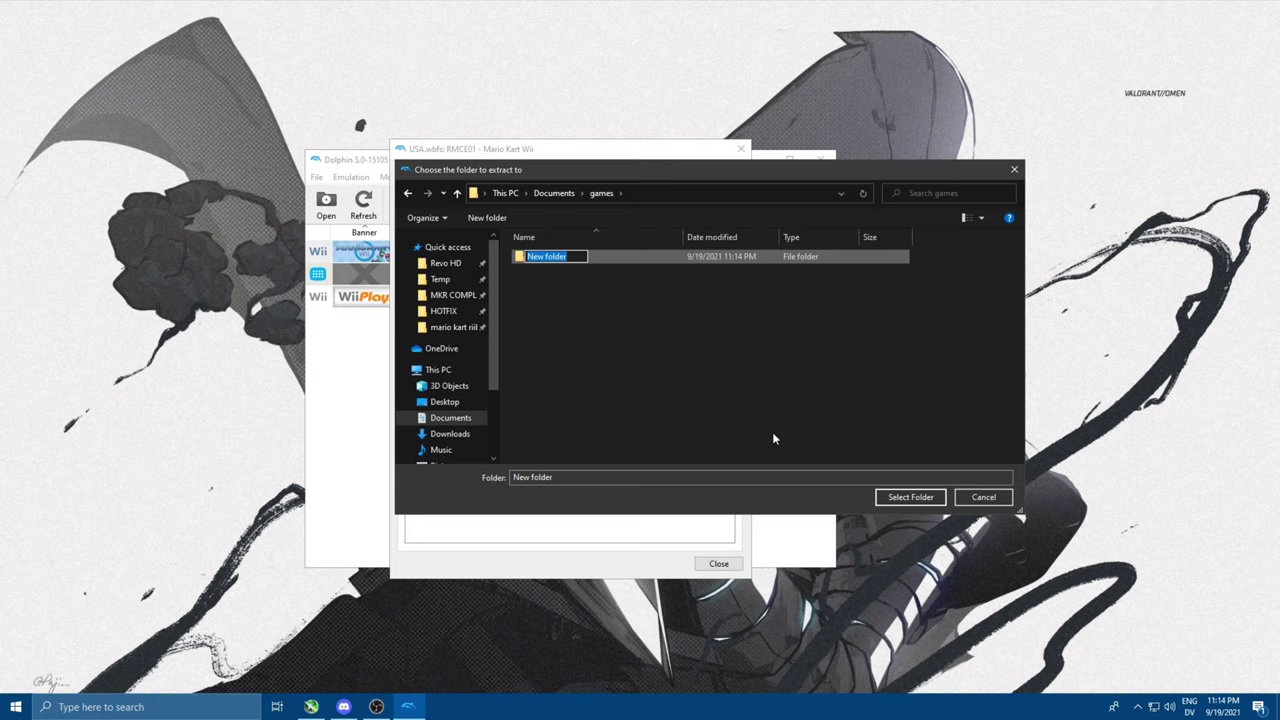
pyautogui.write('Riibalanced')
pyautogui.press('Return')
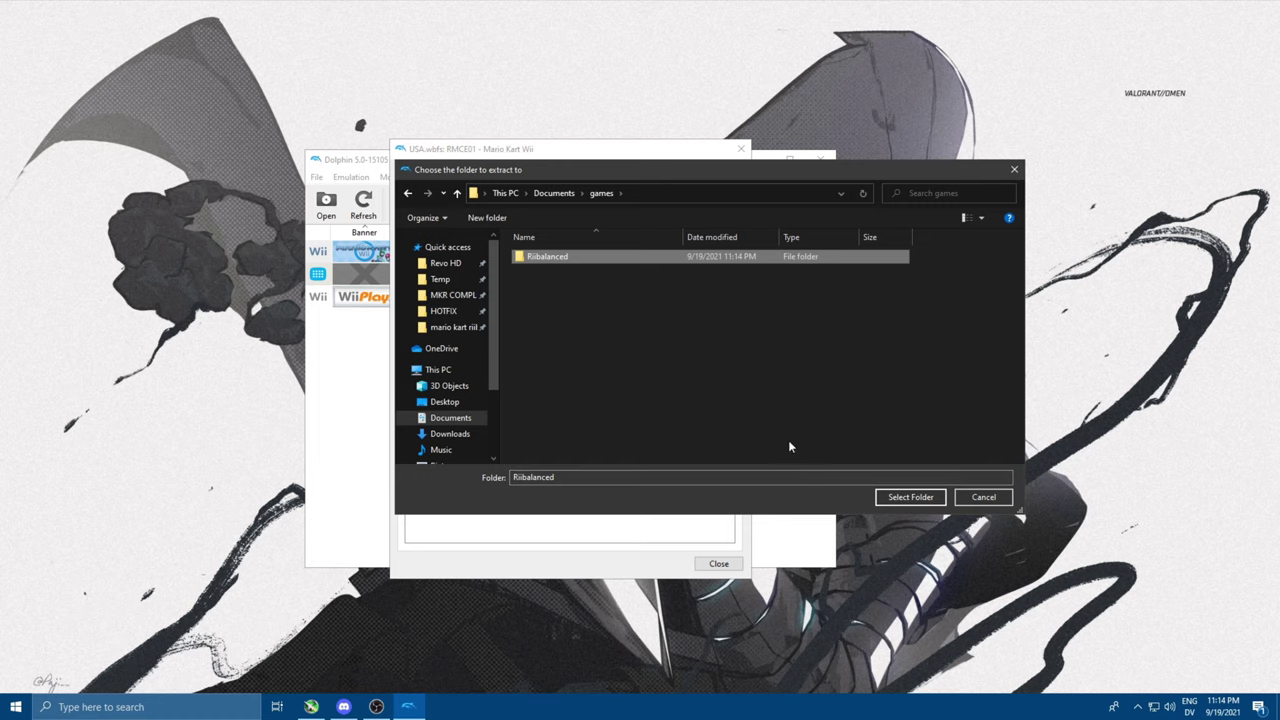
pyautogui.click(908, 497)
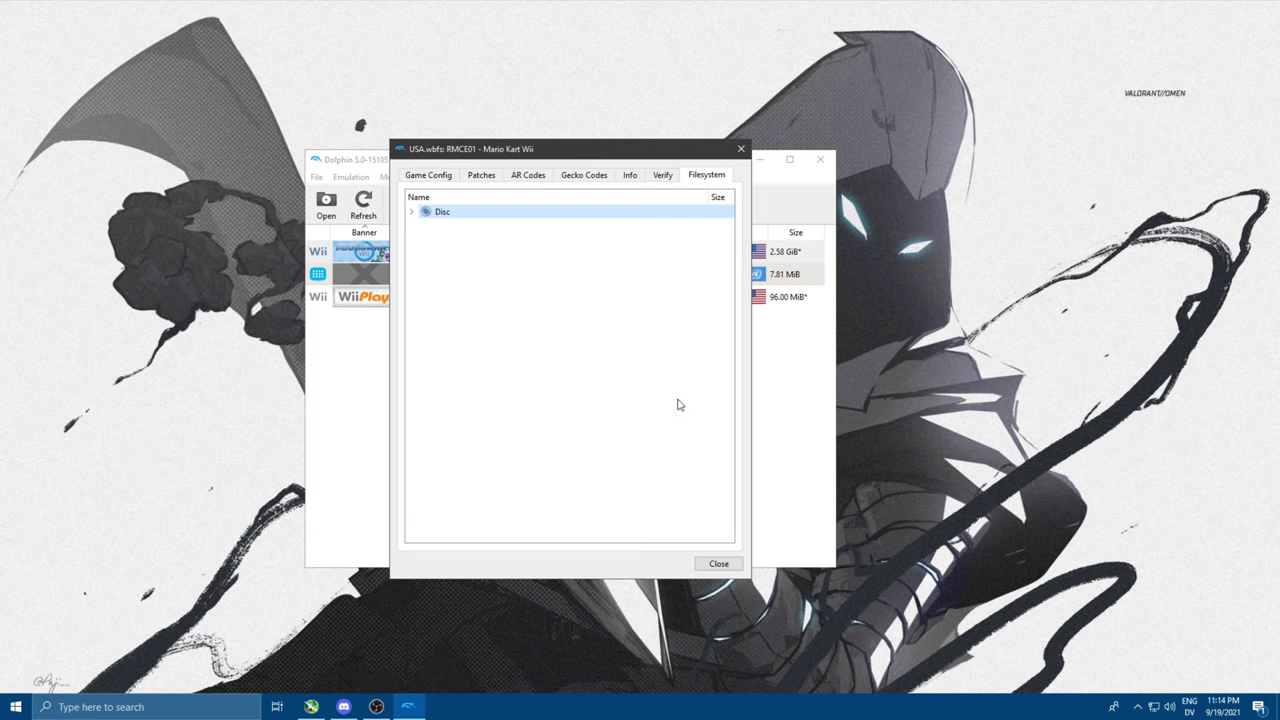
pyautogui.click(740, 147)
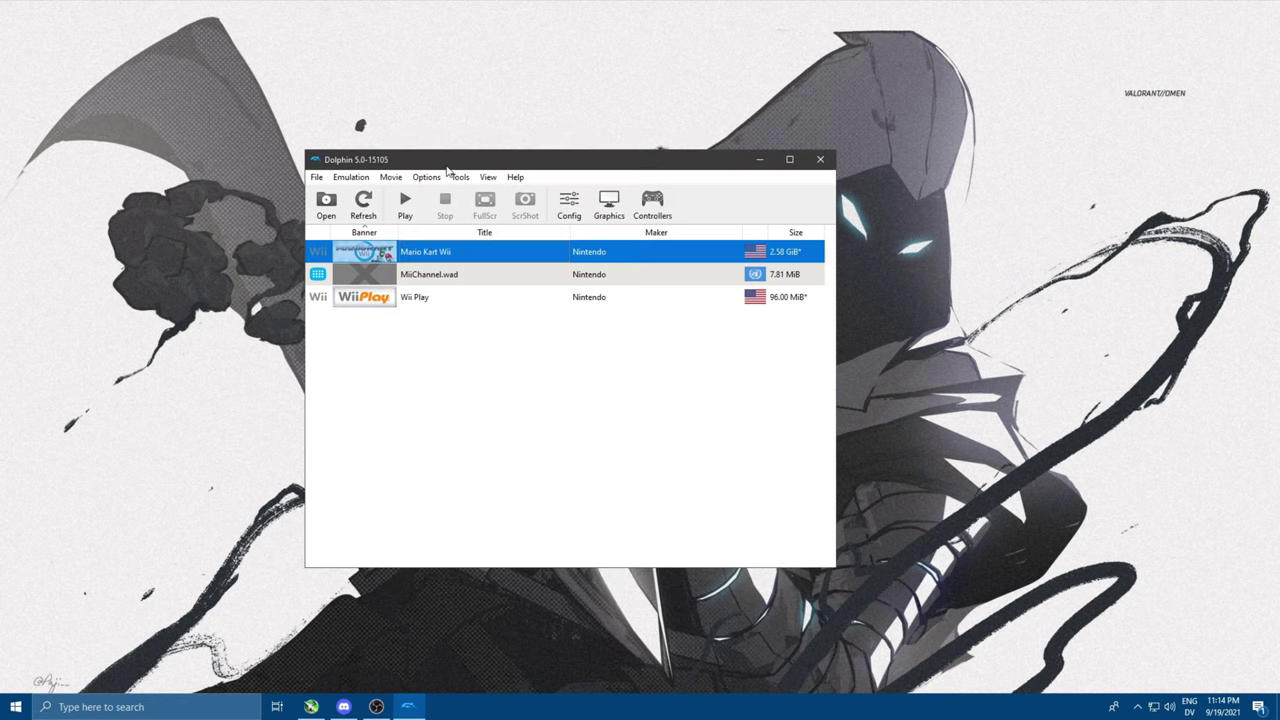
# Step: Open File Explorer and go to the Riibalanced folder inside Documents\games
pyautogui.press('super')
pyautogui.write('file')
pyautogui.press('Return')
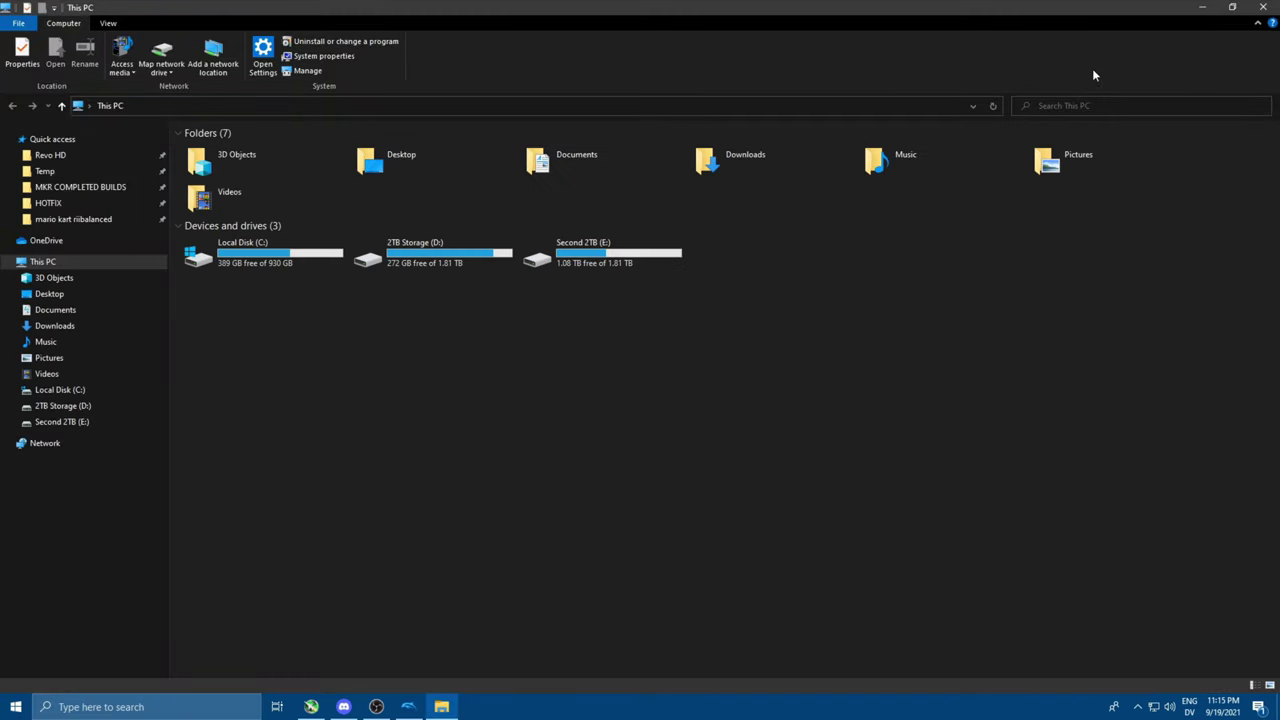
pyautogui.doubleClick(599, 169)
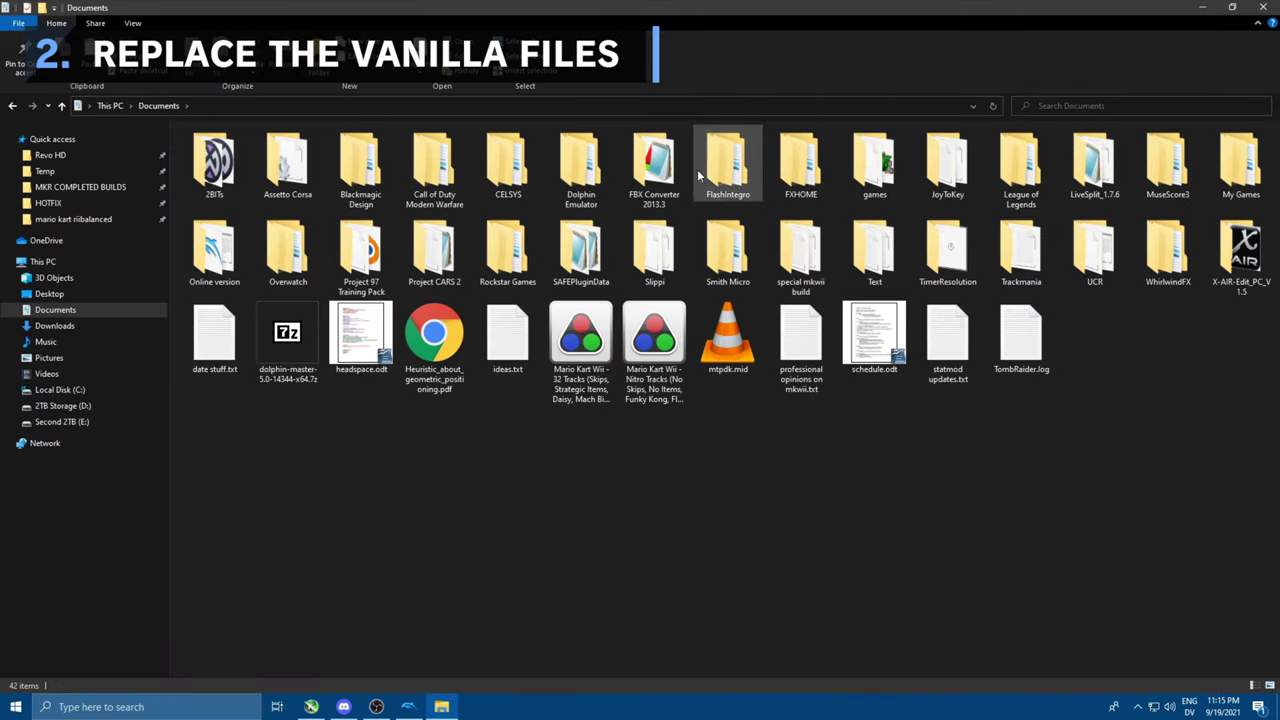
pyautogui.doubleClick(878, 170)
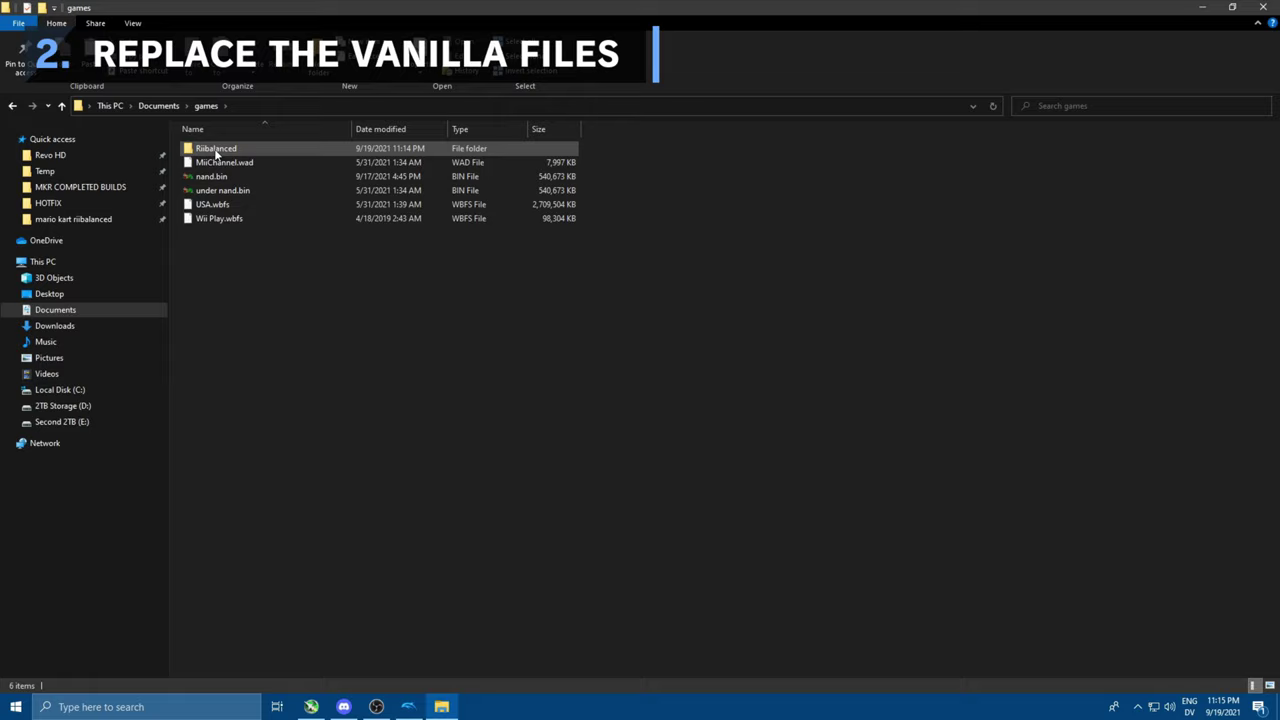
pyautogui.doubleClick(215, 148)
pyautogui.doubleClick(232, 148)
pyautogui.hotkey('alt', 'Left')
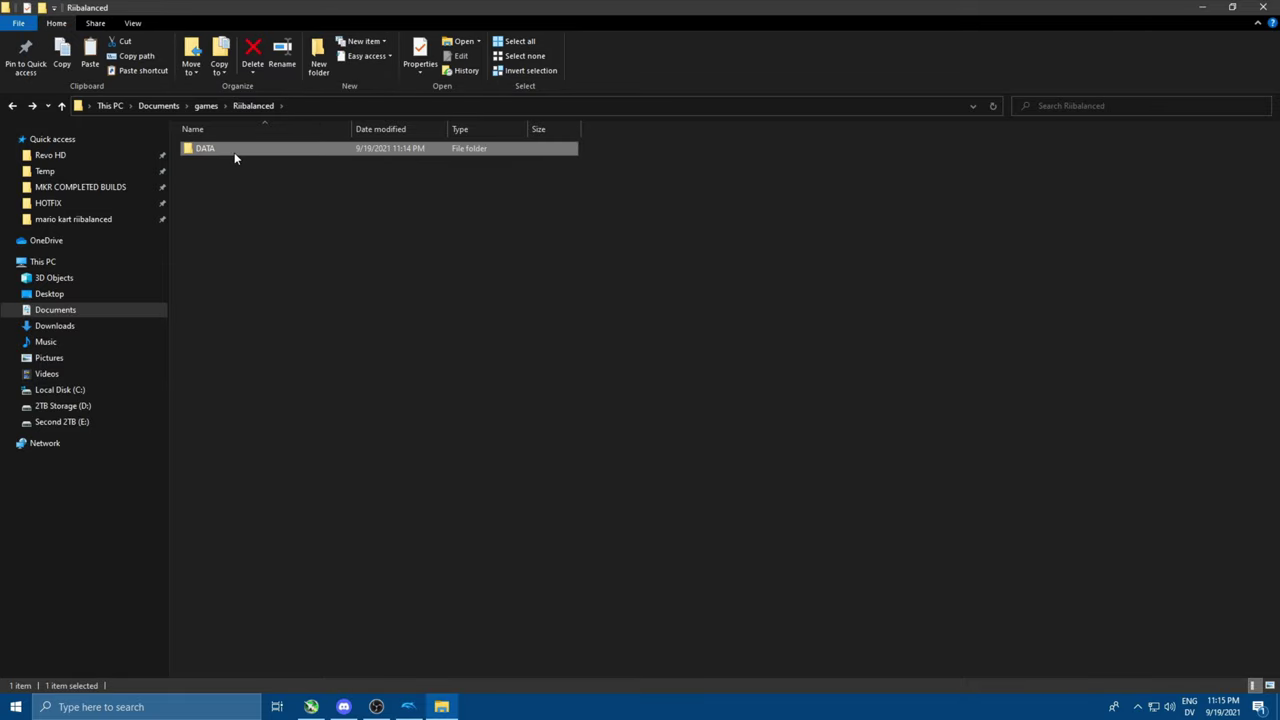
# Step: Arrange a second File Explorer window side by side with the Riibalanced folder window
pyautogui.press('super+Right')
pyautogui.moveTo(500, 26); pyautogui.dragTo(1, 348)
pyautogui.press('super+Left')
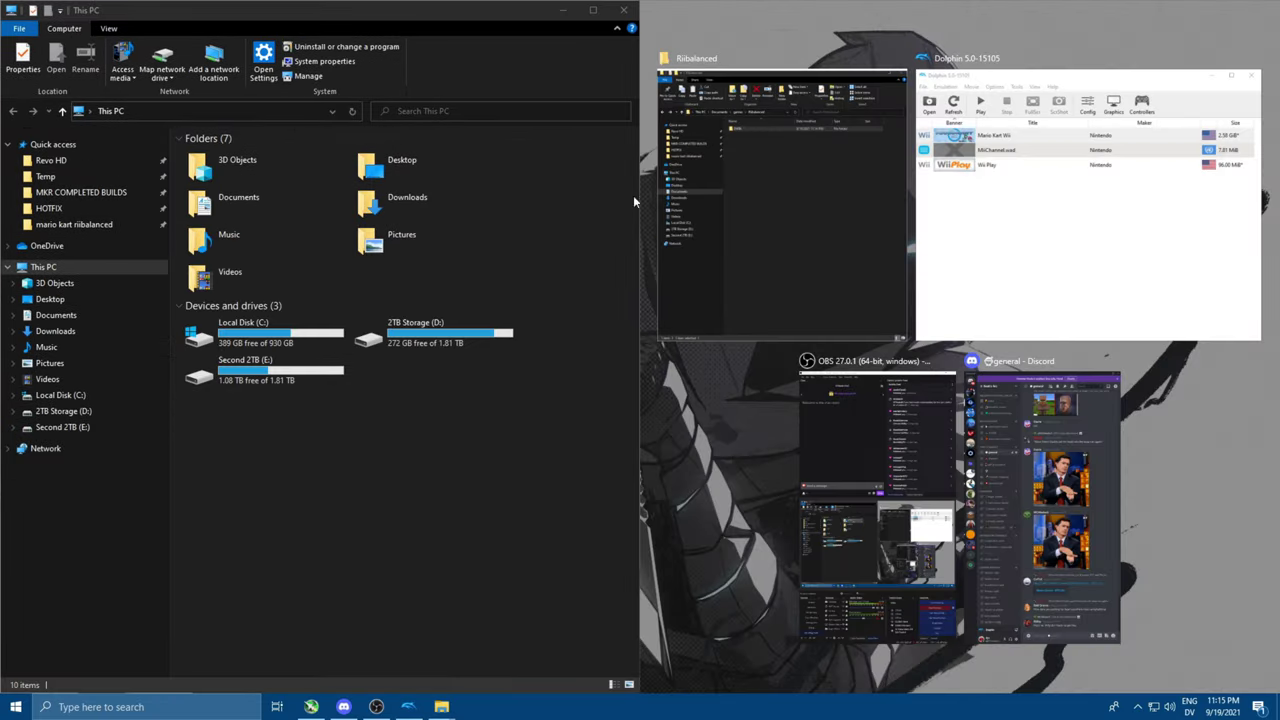
pyautogui.click(780, 160)
# Step: In the second File Explorer window, open the statmod folder inside dolphin riibalanced V3.zip from MKR COMPLETED BUILDS
pyautogui.click(90, 192)
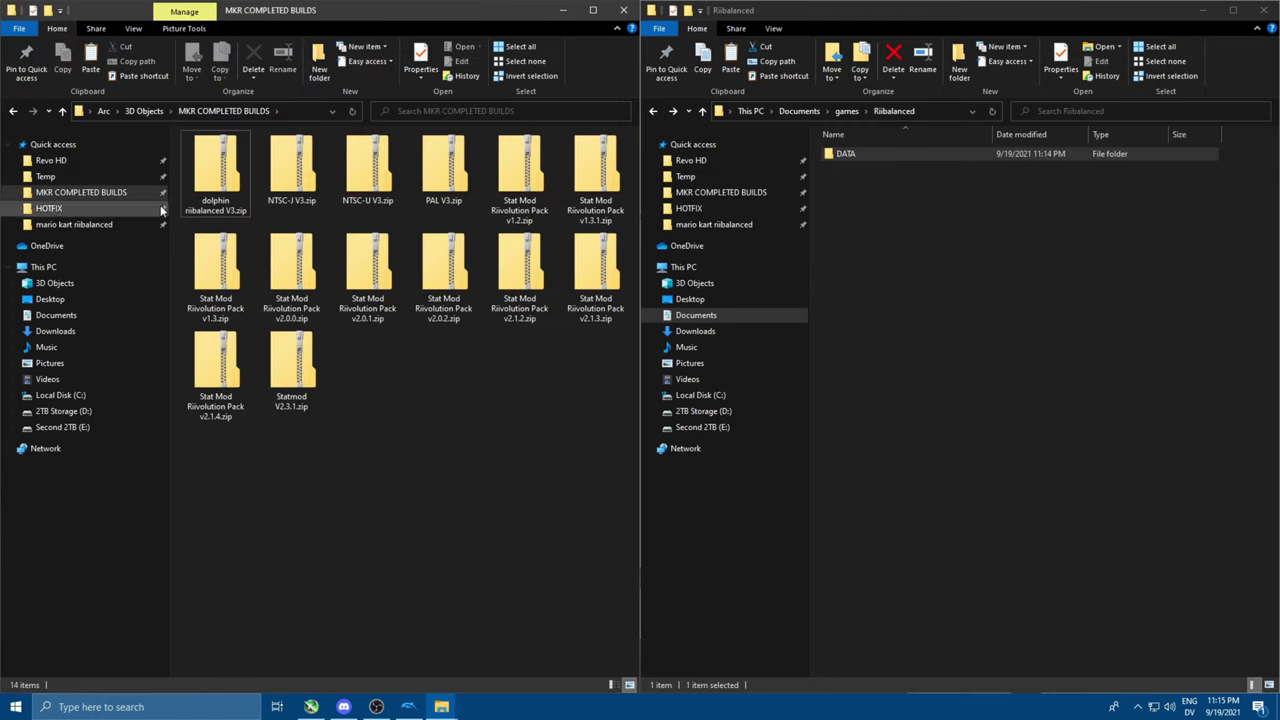
pyautogui.doubleClick(208, 177)
pyautogui.doubleClick(257, 155)
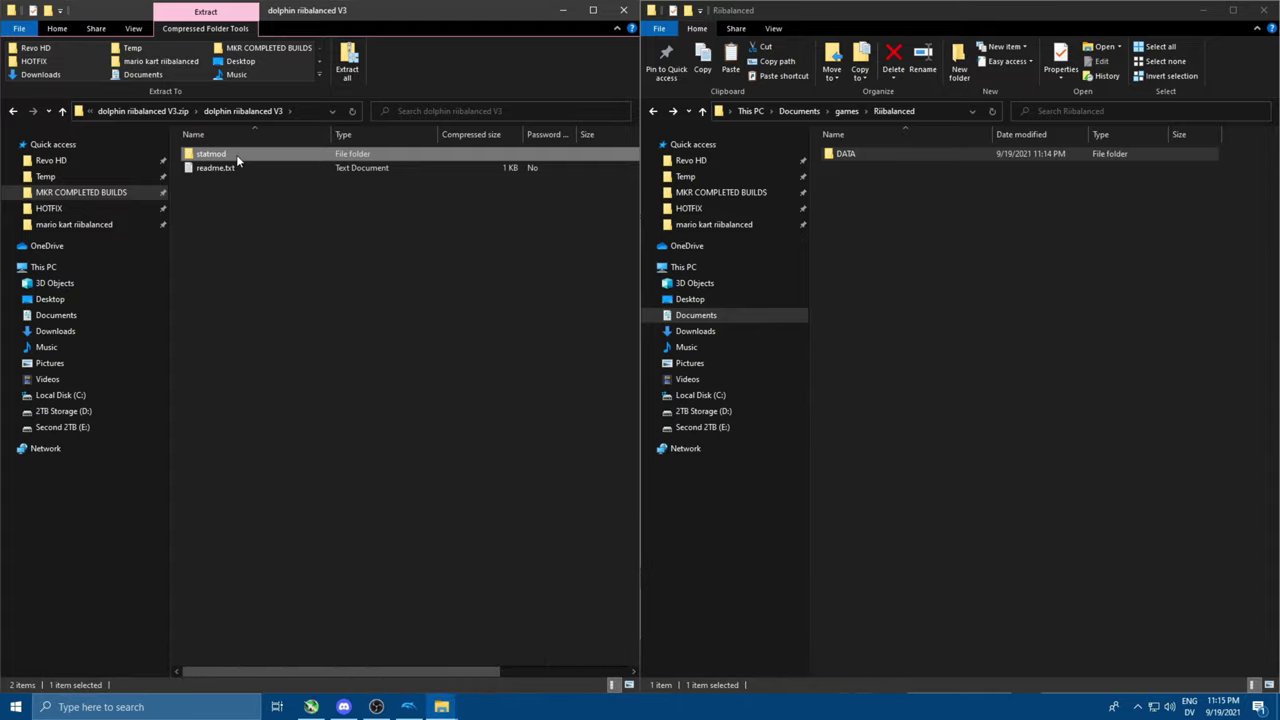
pyautogui.doubleClick(236, 154)
# Step: Open the extracted game's DATA folder in the Riibalanced window and review its contents
pyautogui.click(876, 157)
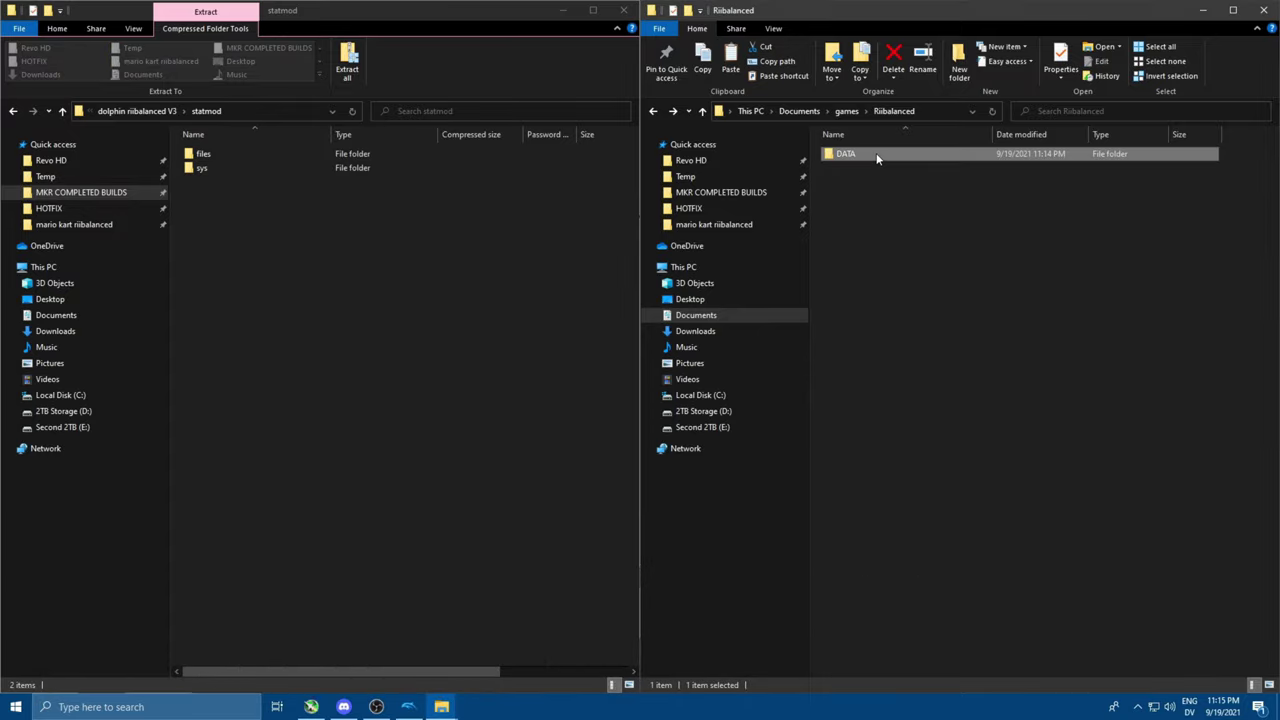
pyautogui.doubleClick(876, 157)
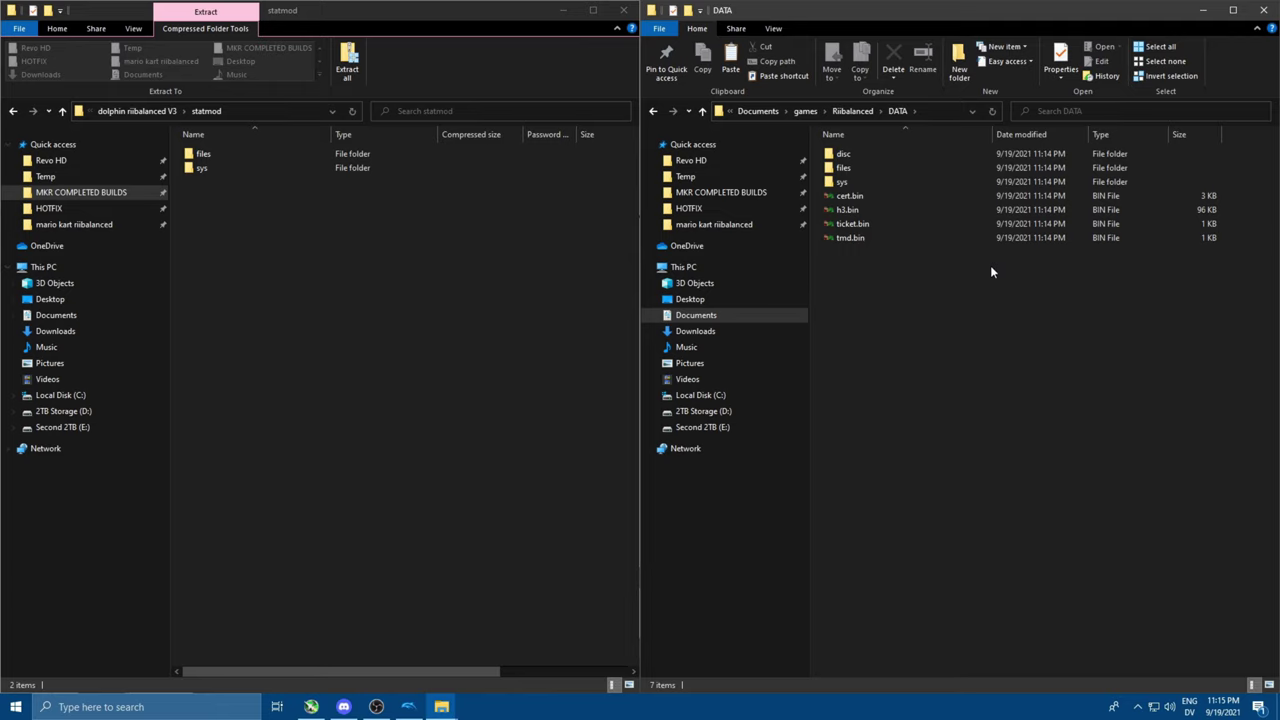
pyautogui.click(865, 182)
pyautogui.click(880, 166)
pyautogui.click(882, 154)
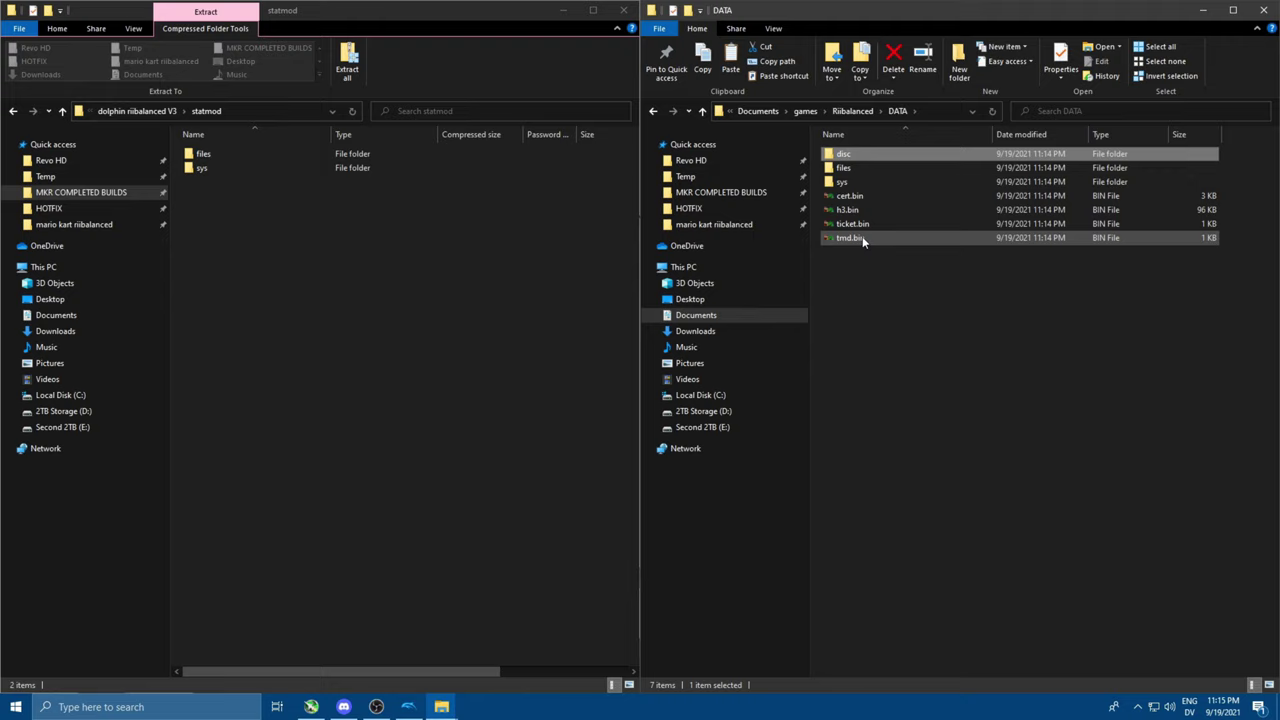
pyautogui.click(917, 335)
# Step: Copy the files and sys folders from statmod into the DATA folder, replacing the files in the destination
pyautogui.moveTo(311, 254); pyautogui.dragTo(291, 156)
pyautogui.rightClick(290, 172)
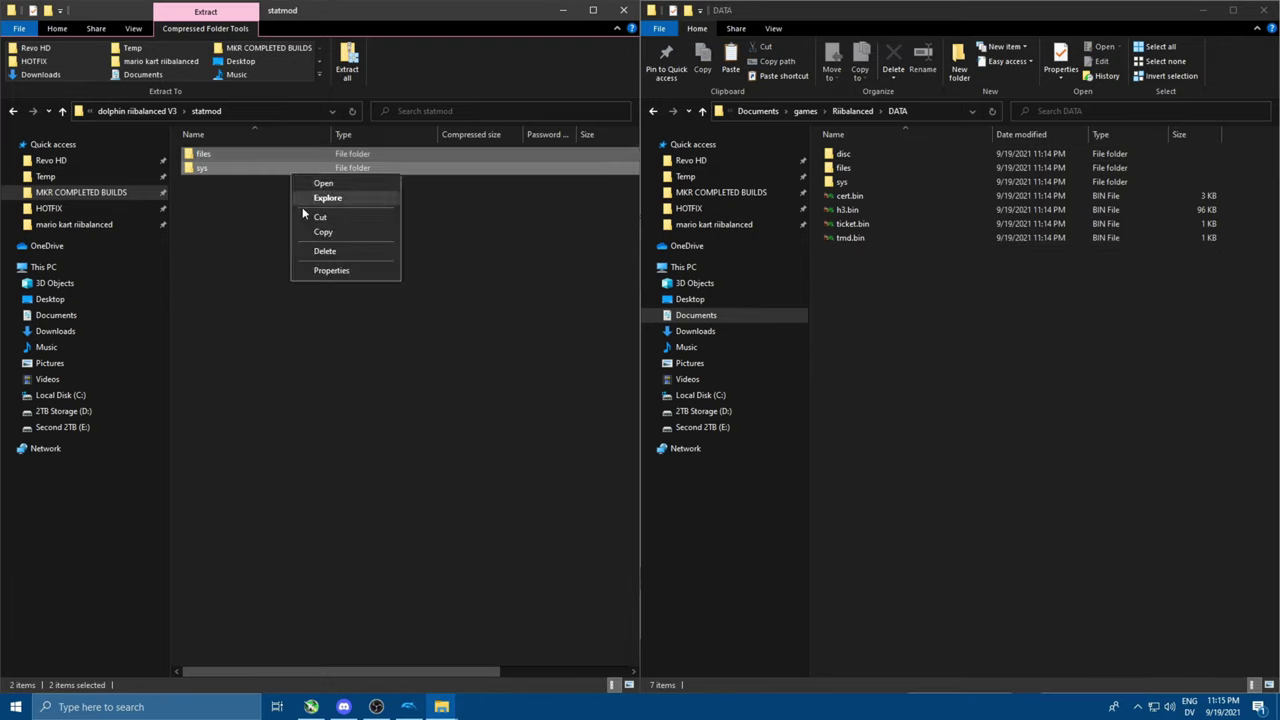
pyautogui.click(319, 234)
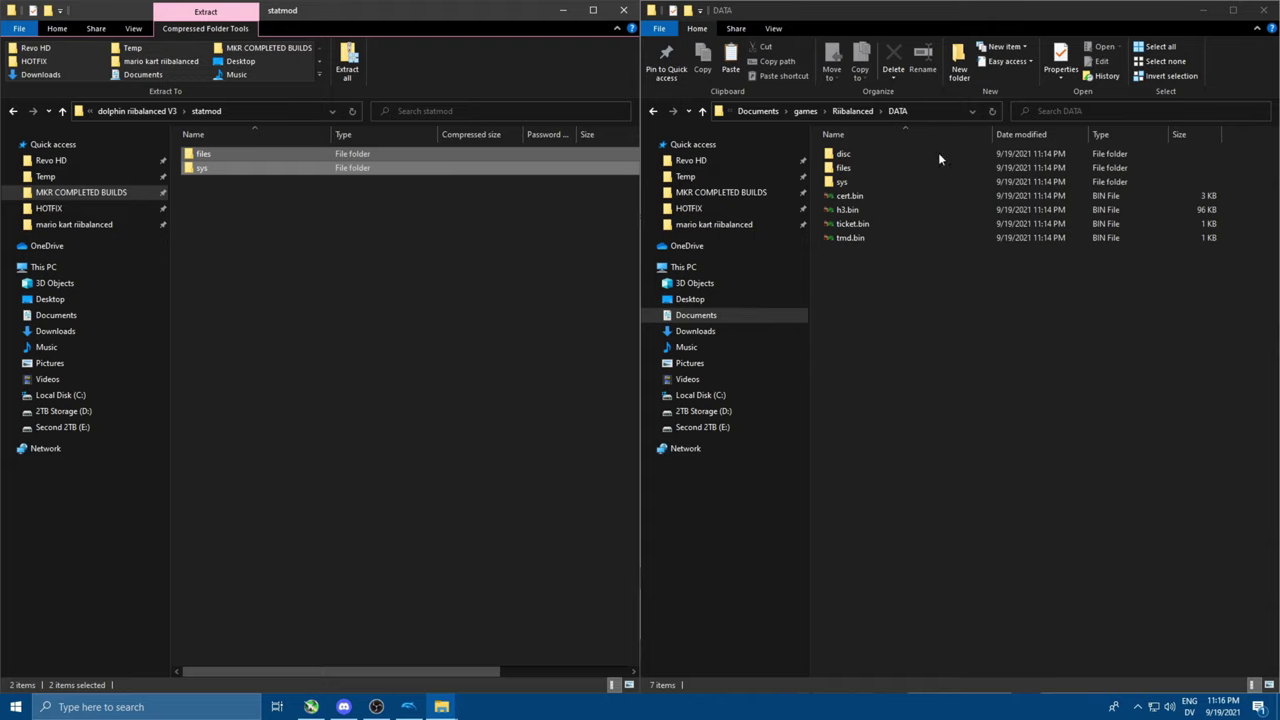
pyautogui.rightClick(984, 347)
pyautogui.click(1019, 440)
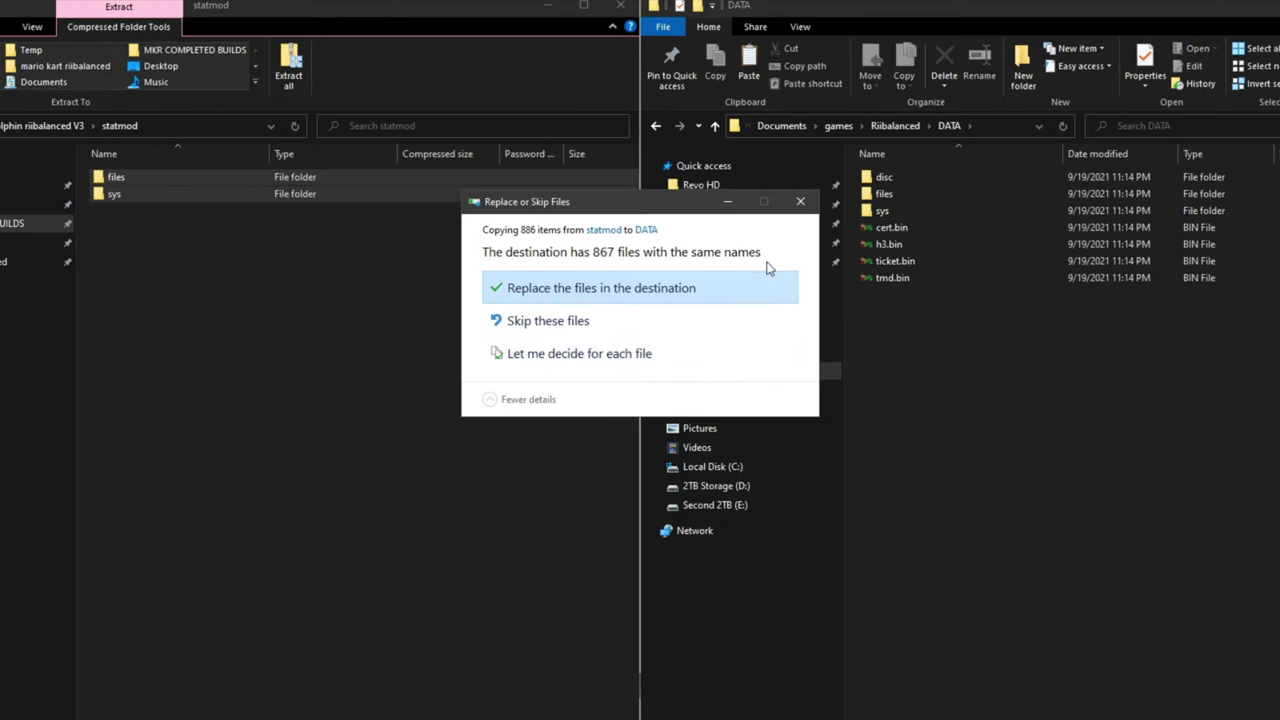
pyautogui.click(577, 290)
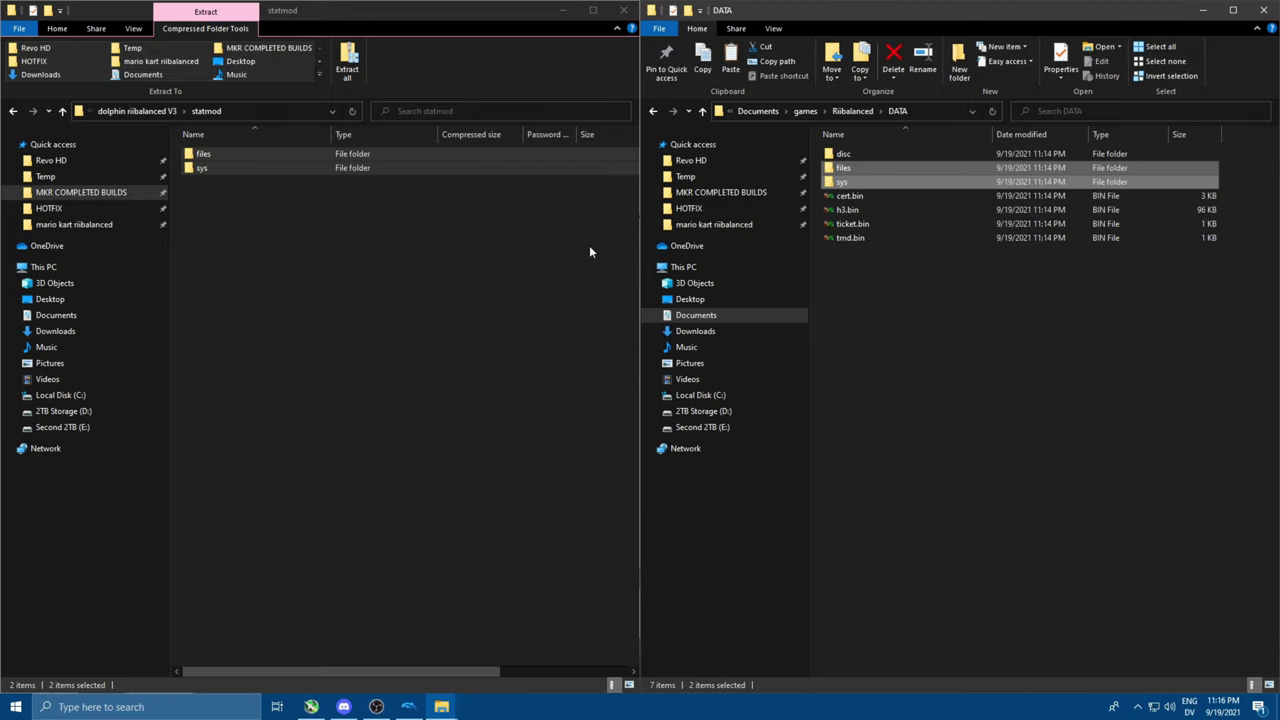
# Step: Close both File Explorer windows to return to Dolphin
pyautogui.click(592, 10)
pyautogui.click(1232, 7)
pyautogui.click(661, 30)
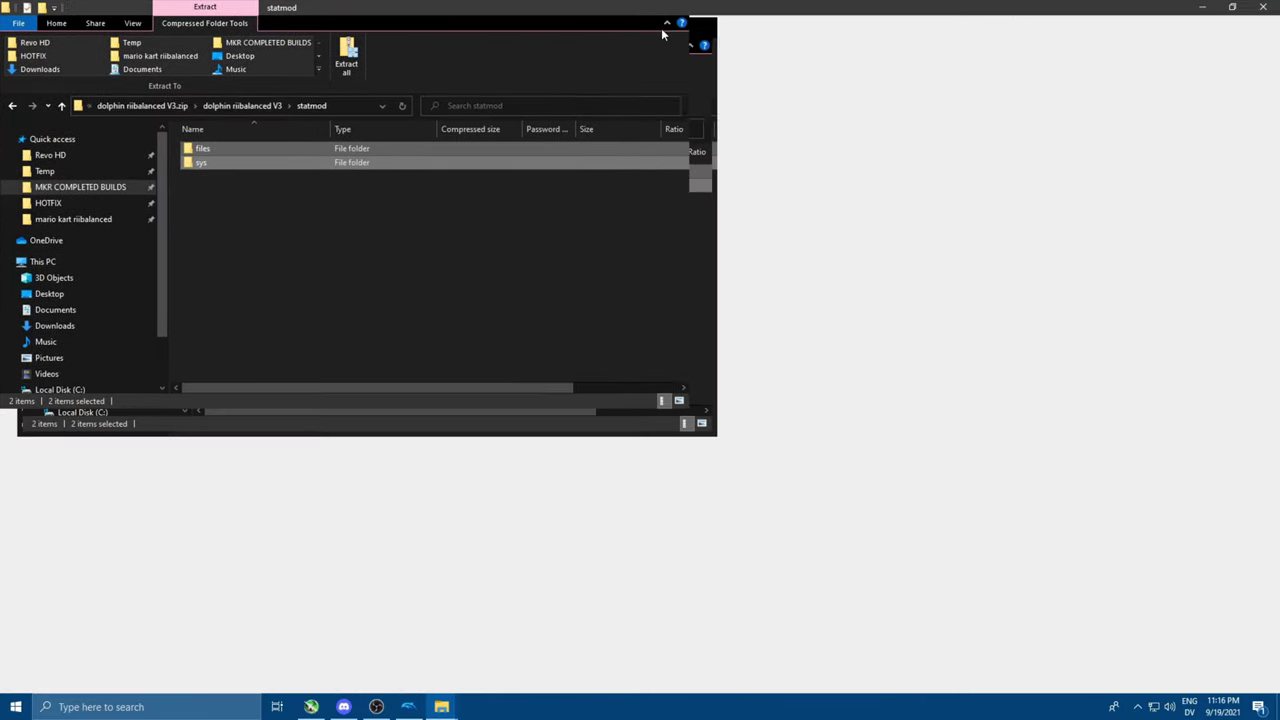
pyautogui.click(1262, 7)
pyautogui.click(1232, 10)
pyautogui.click(1264, 7)
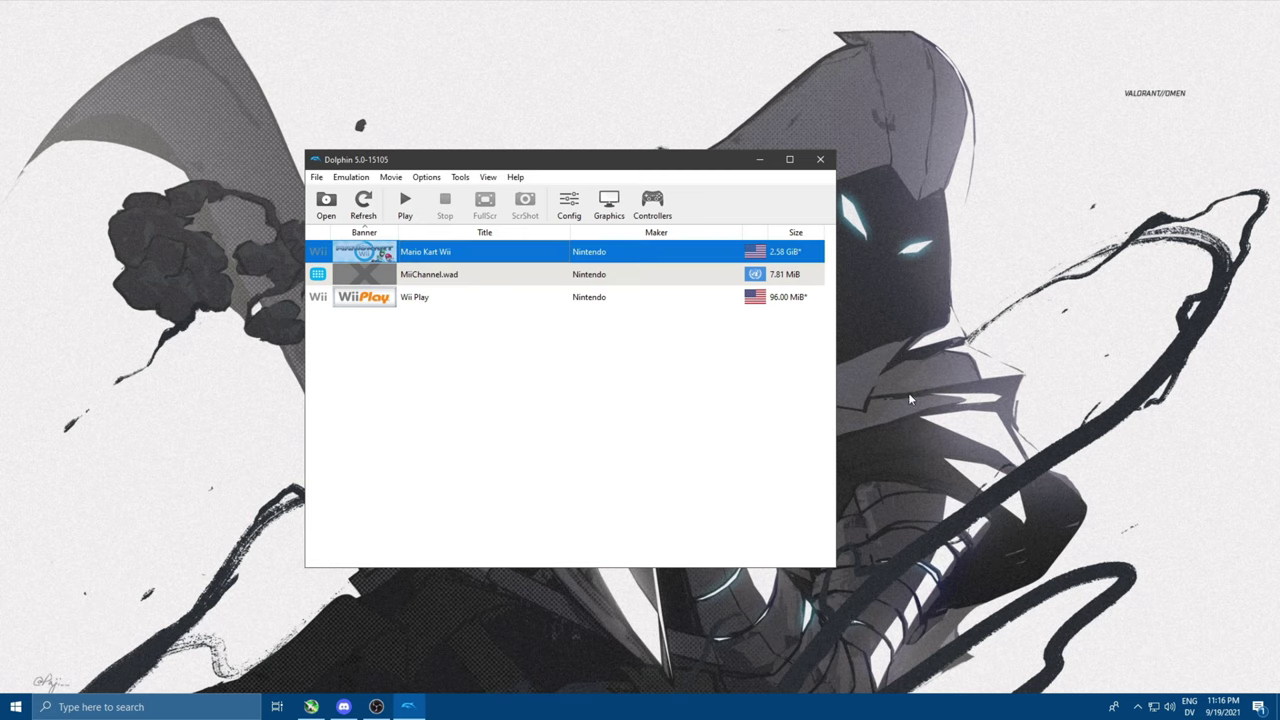
# Step: Check the game folder and subfolder search options in Dolphin's path settings, and refresh the game list
pyautogui.click(568, 205)
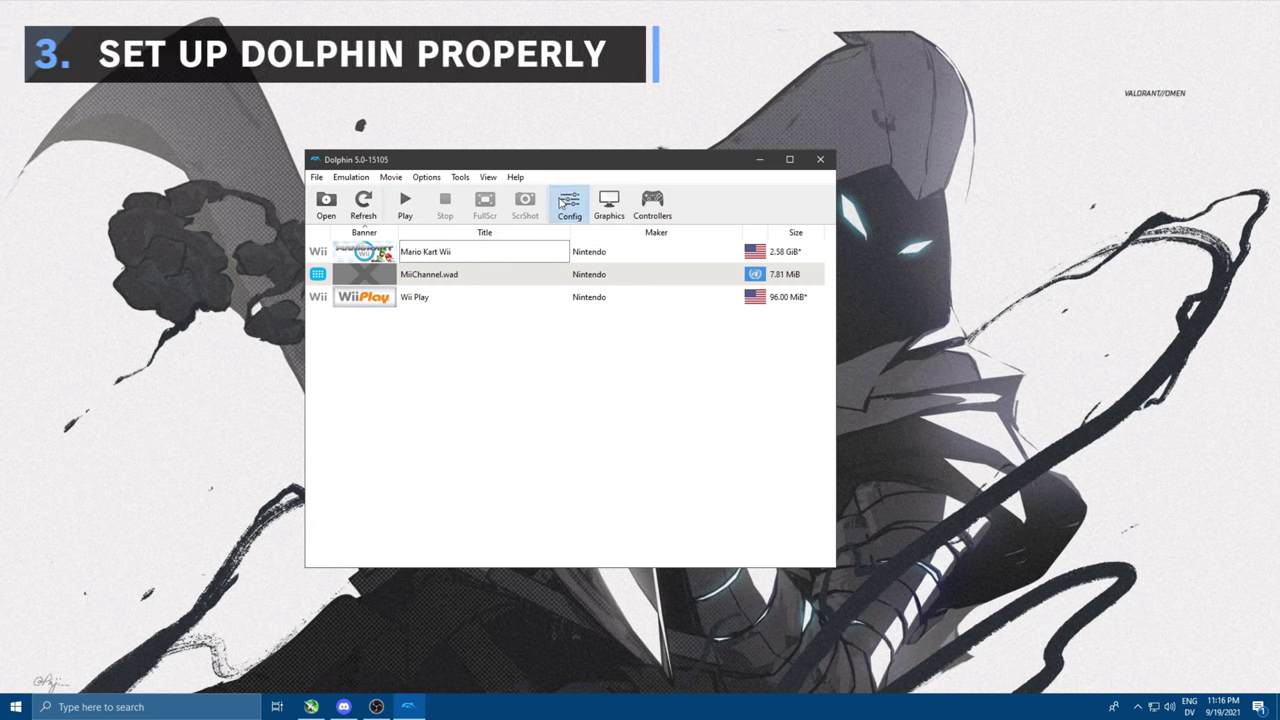
pyautogui.click(542, 128)
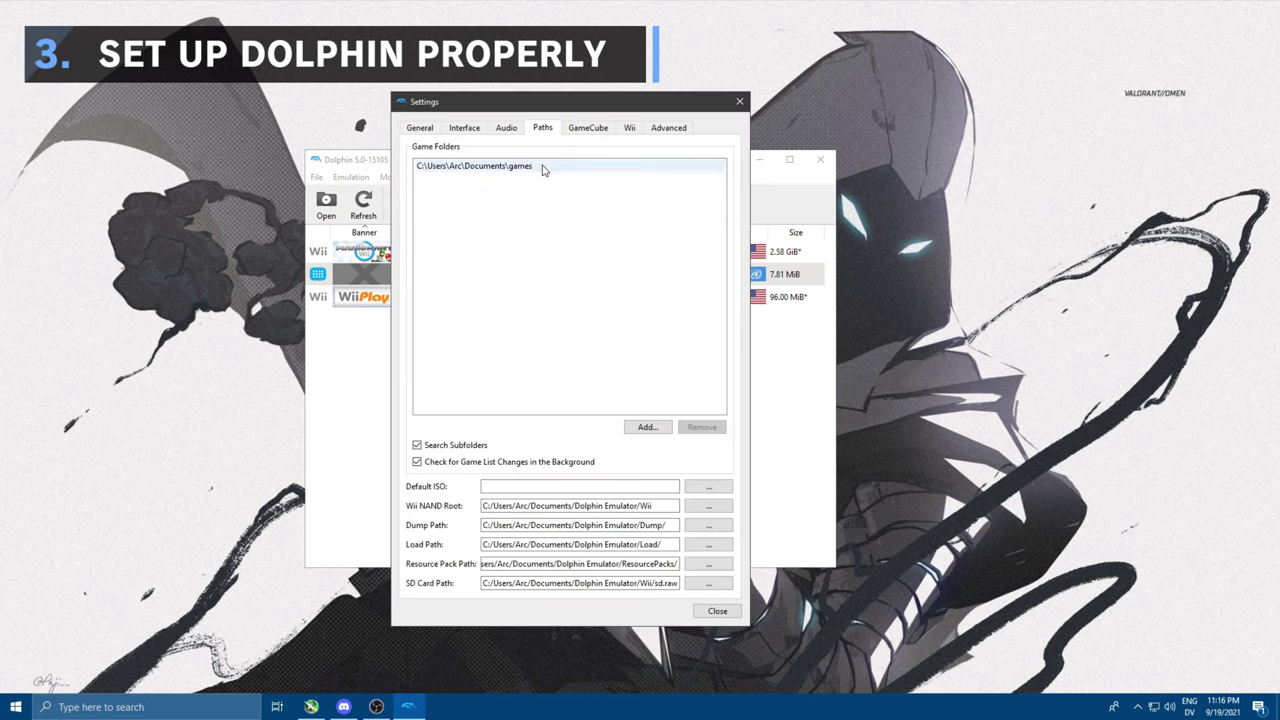
pyautogui.click(530, 168)
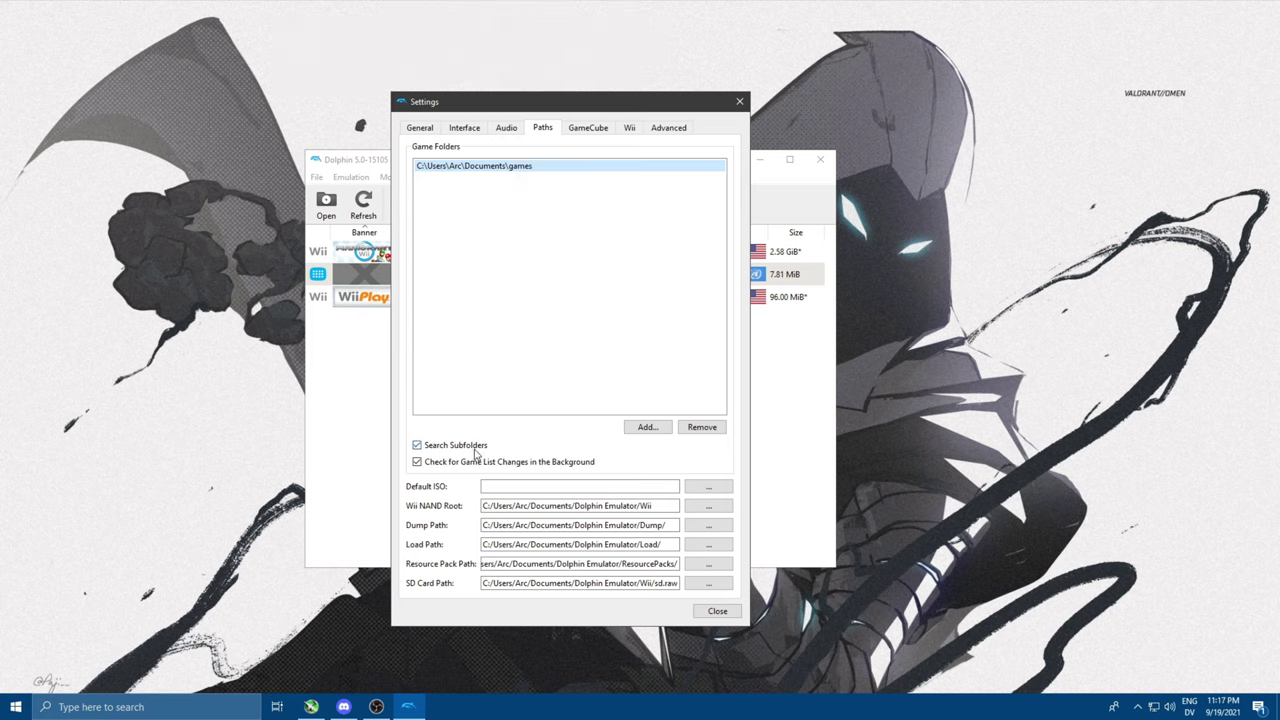
pyautogui.click(717, 611)
pyautogui.click(365, 207)
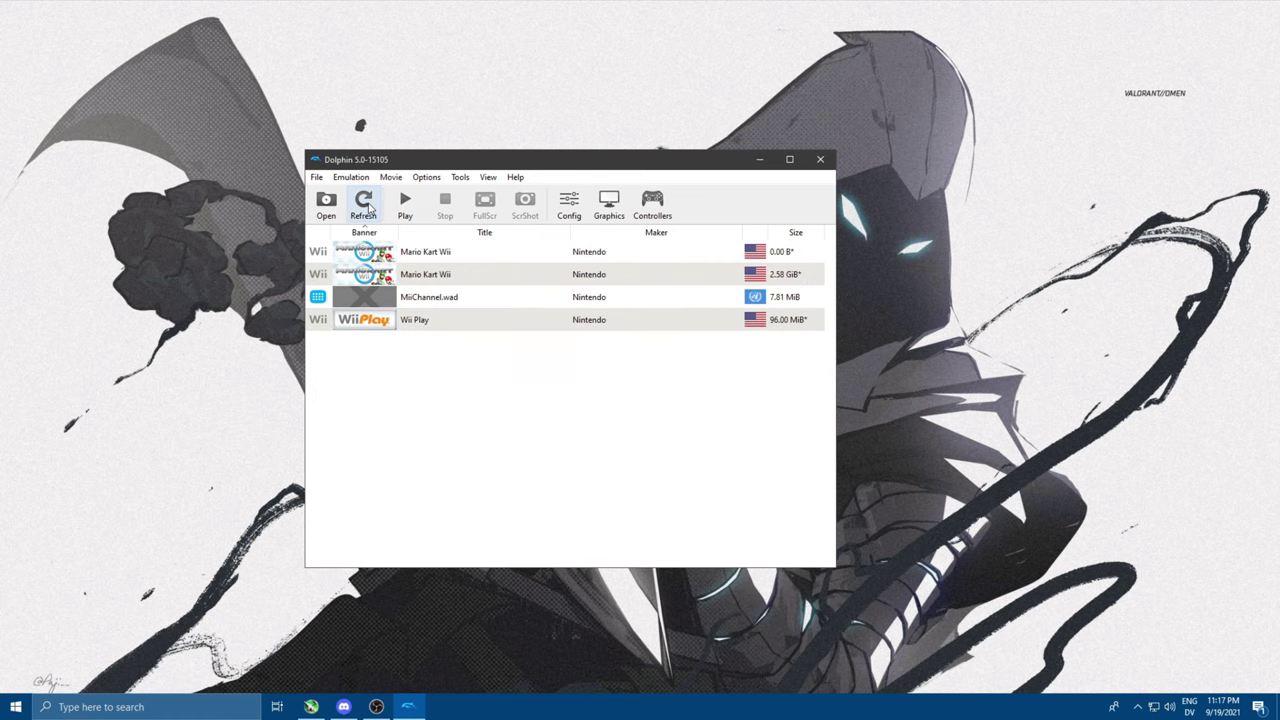
# Step: Launch the modded Mario Kart Wii entry listed with a size of 0.00 B
pyautogui.click(537, 256)
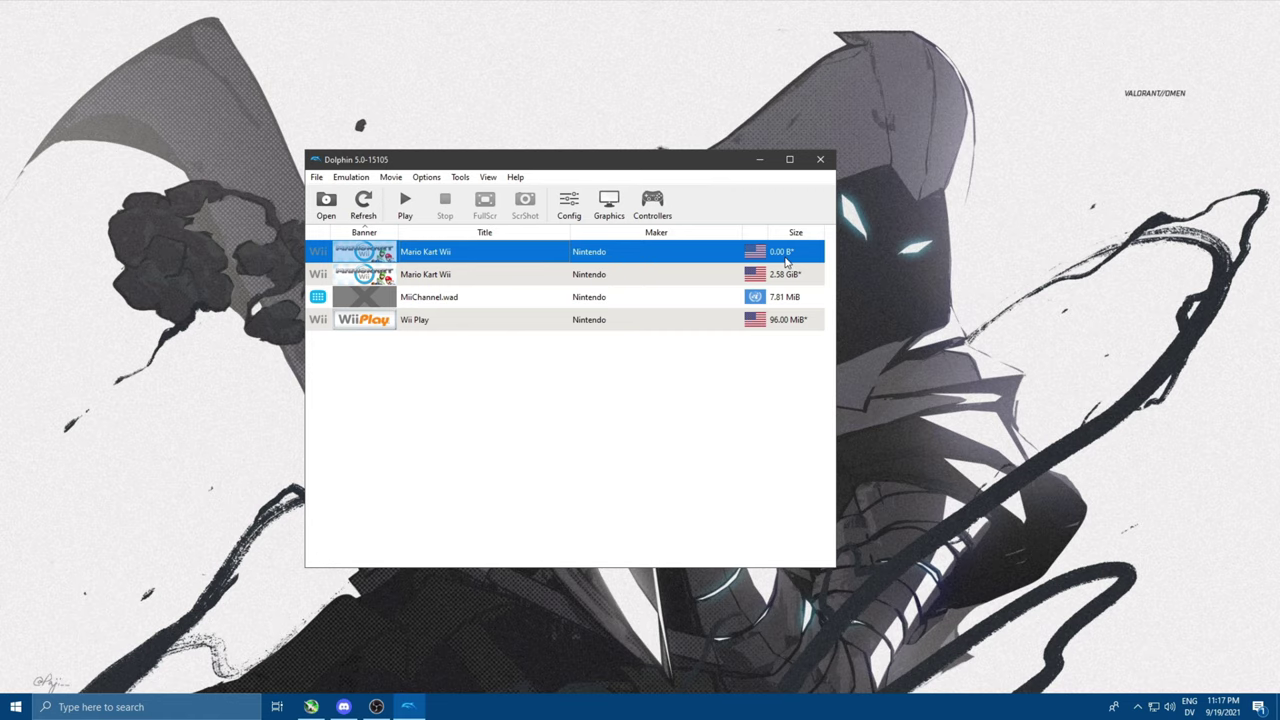
pyautogui.doubleClick(517, 254)
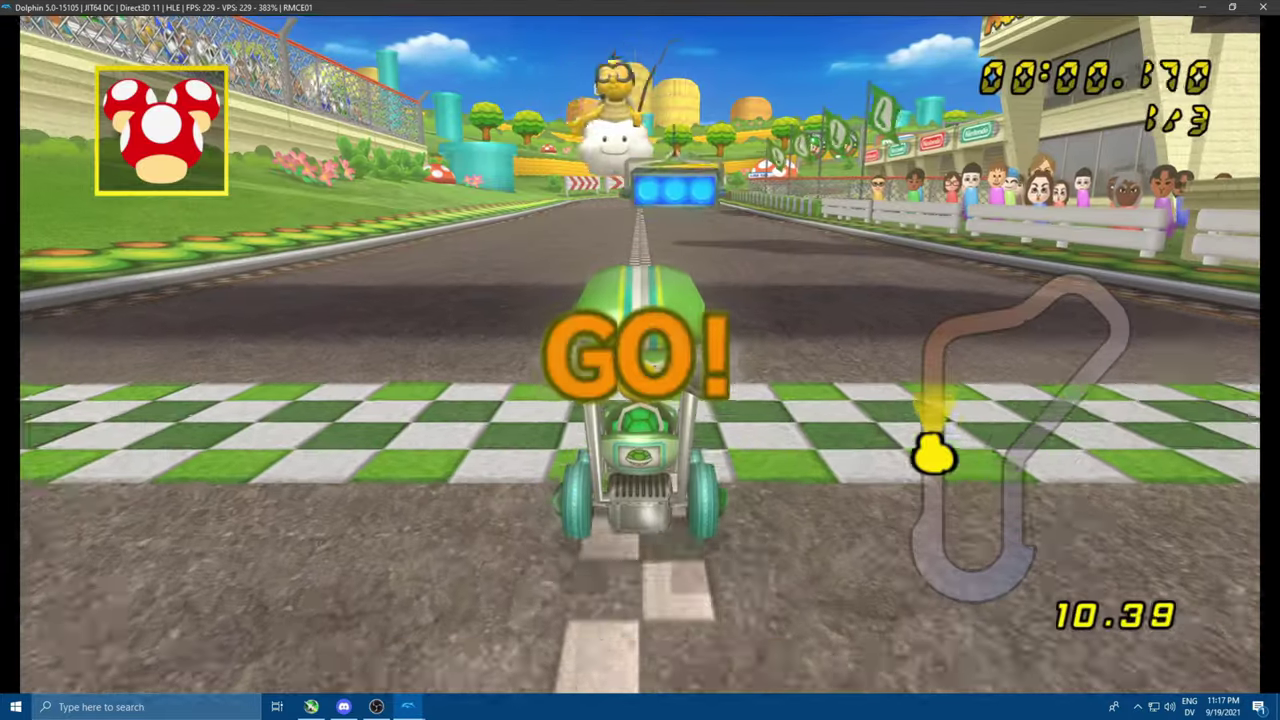
pyautogui.press('Tab')
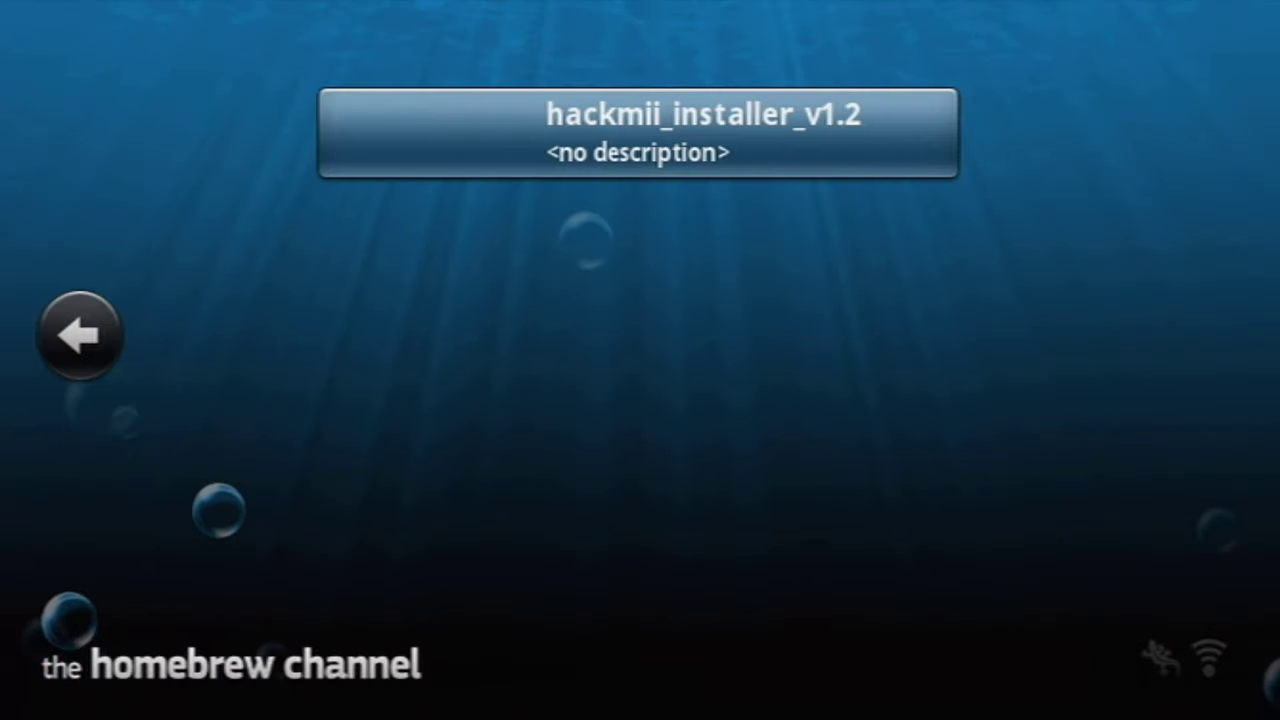
# Step: Launch BootMii from the Homebrew Channel
pyautogui.press('Home')
pyautogui.press('Down')
pyautogui.press('Down')
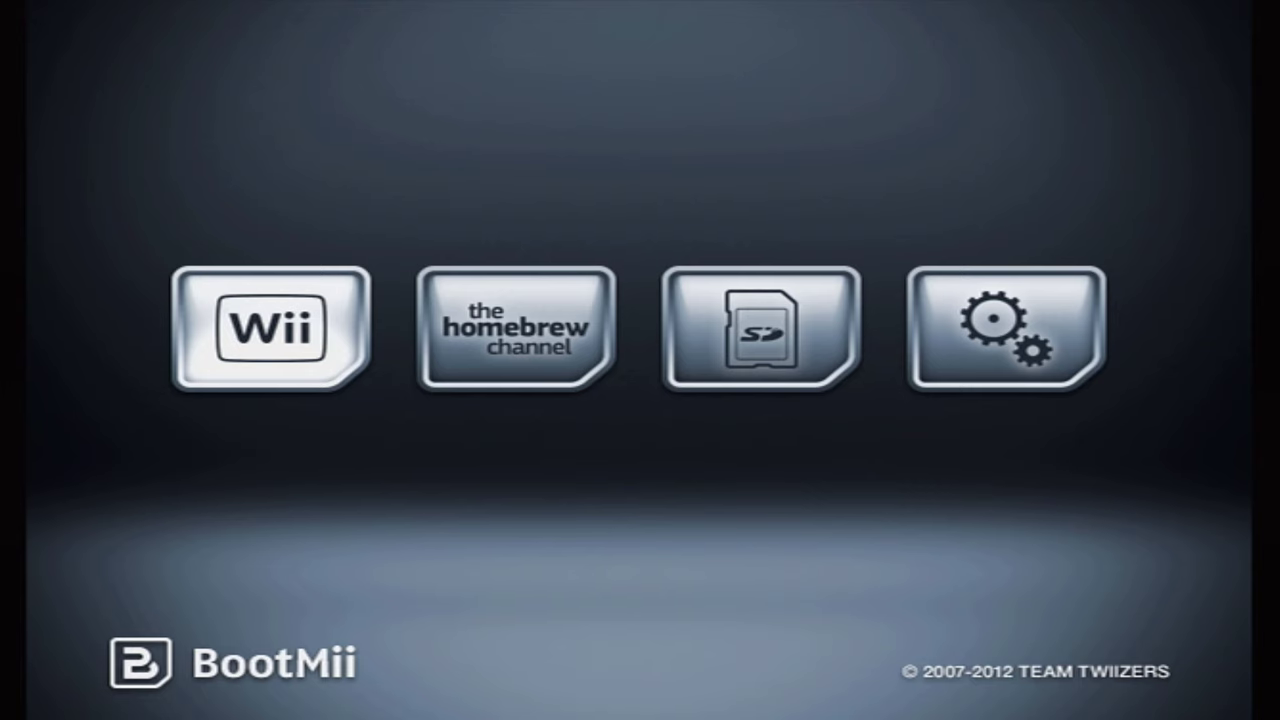
# Step: Open the BootMii settings and start the backup of the NAND to the SD card
pyautogui.press('Right')
pyautogui.press('Right')
pyautogui.press('Right')
pyautogui.press('Return')
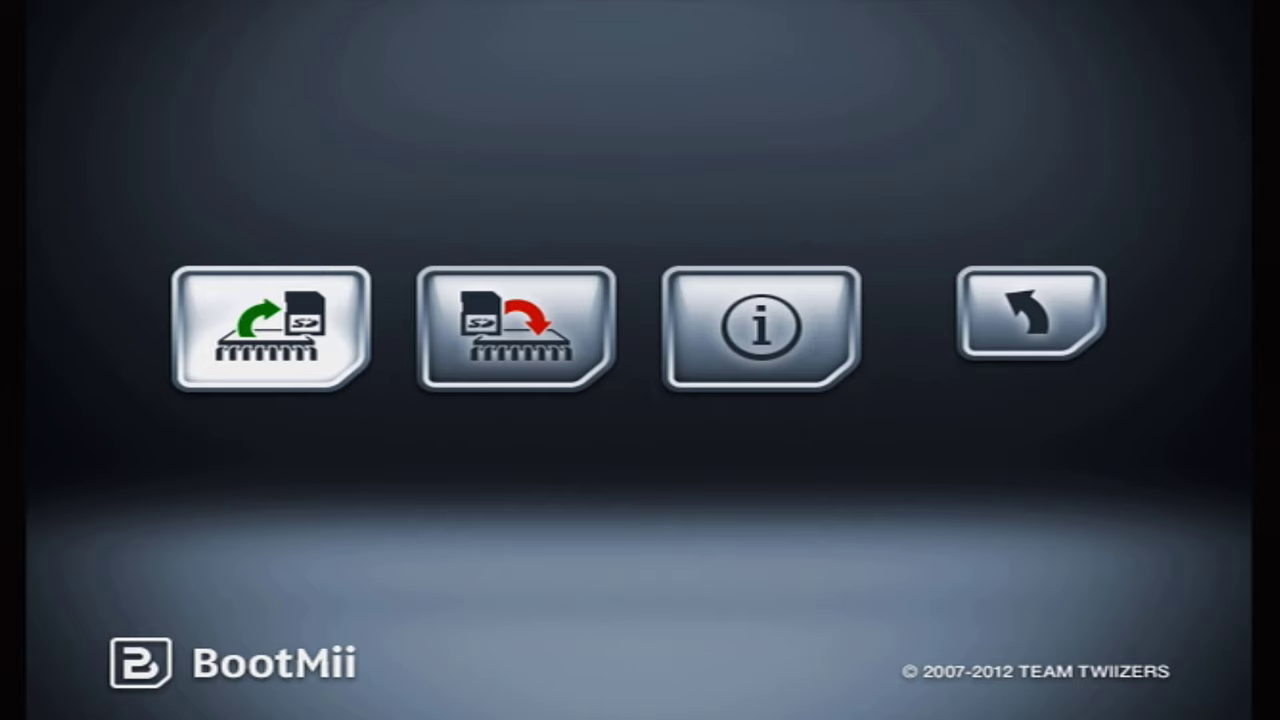
pyautogui.press('Return')
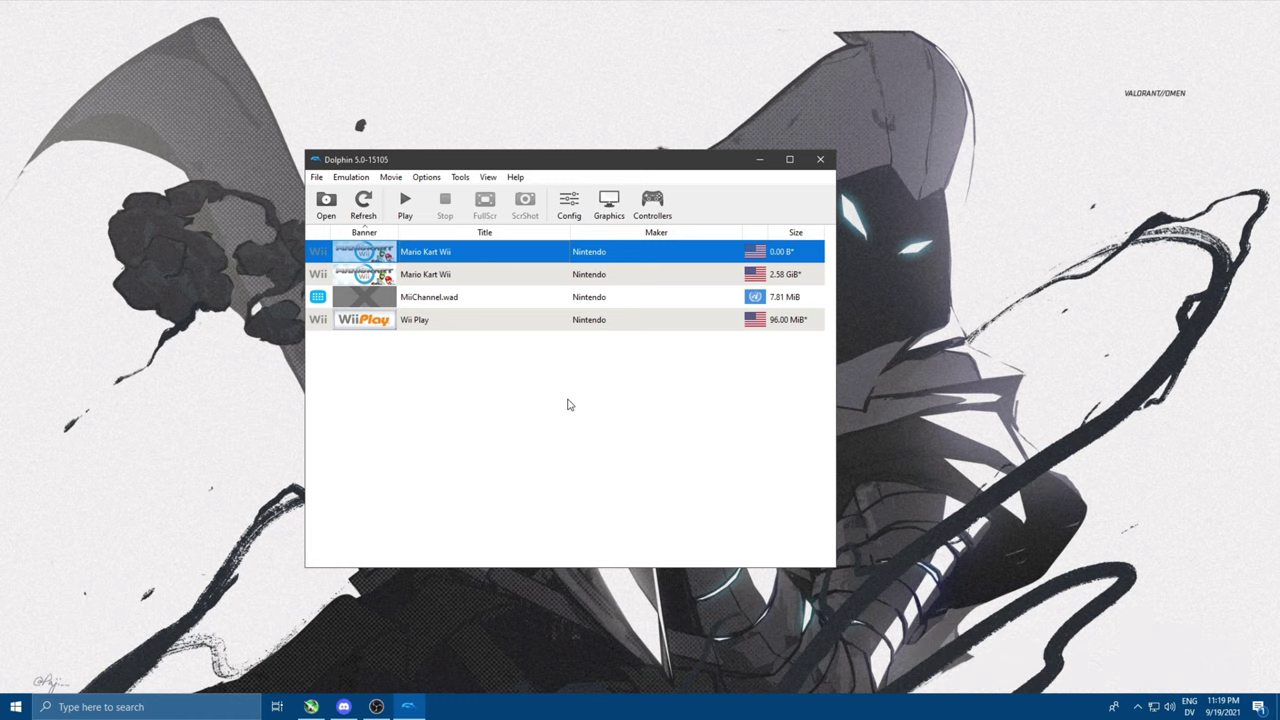
# Step: Start importing a BootMii NAND backup in Dolphin and agree to merge it over the current NAND
pyautogui.moveTo(432, 154); pyautogui.dragTo(467, 142)
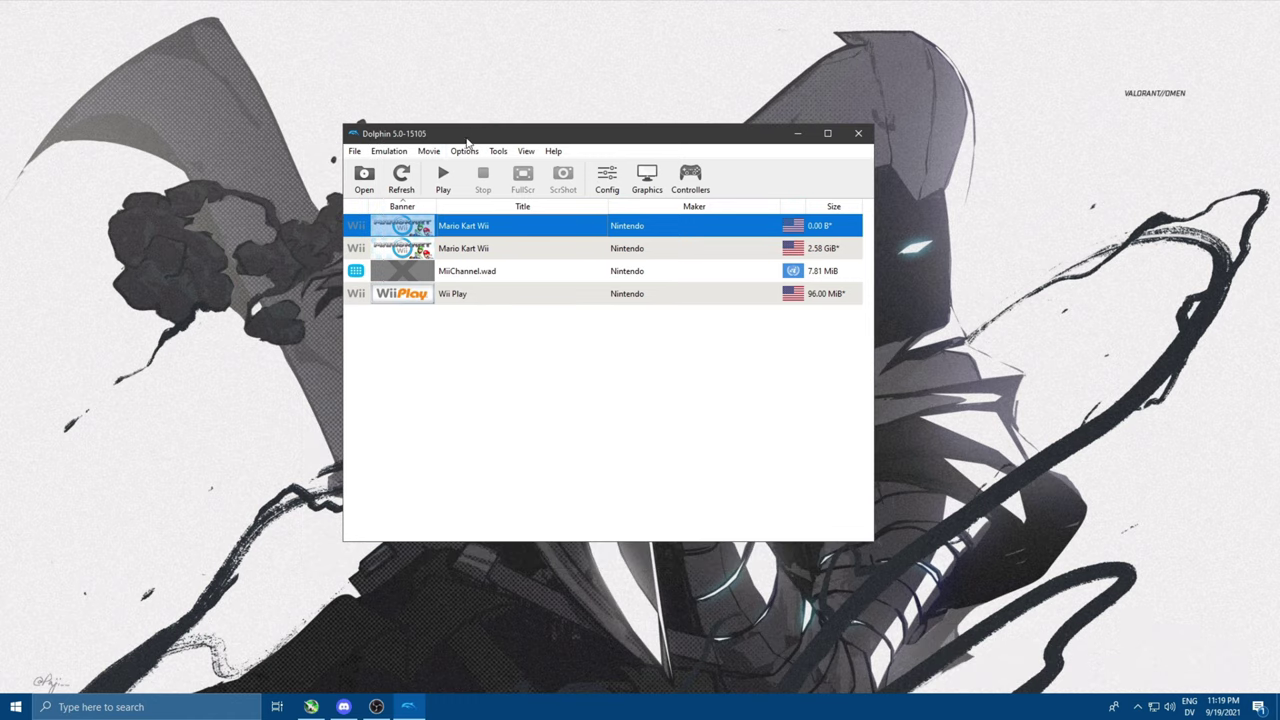
pyautogui.click(495, 152)
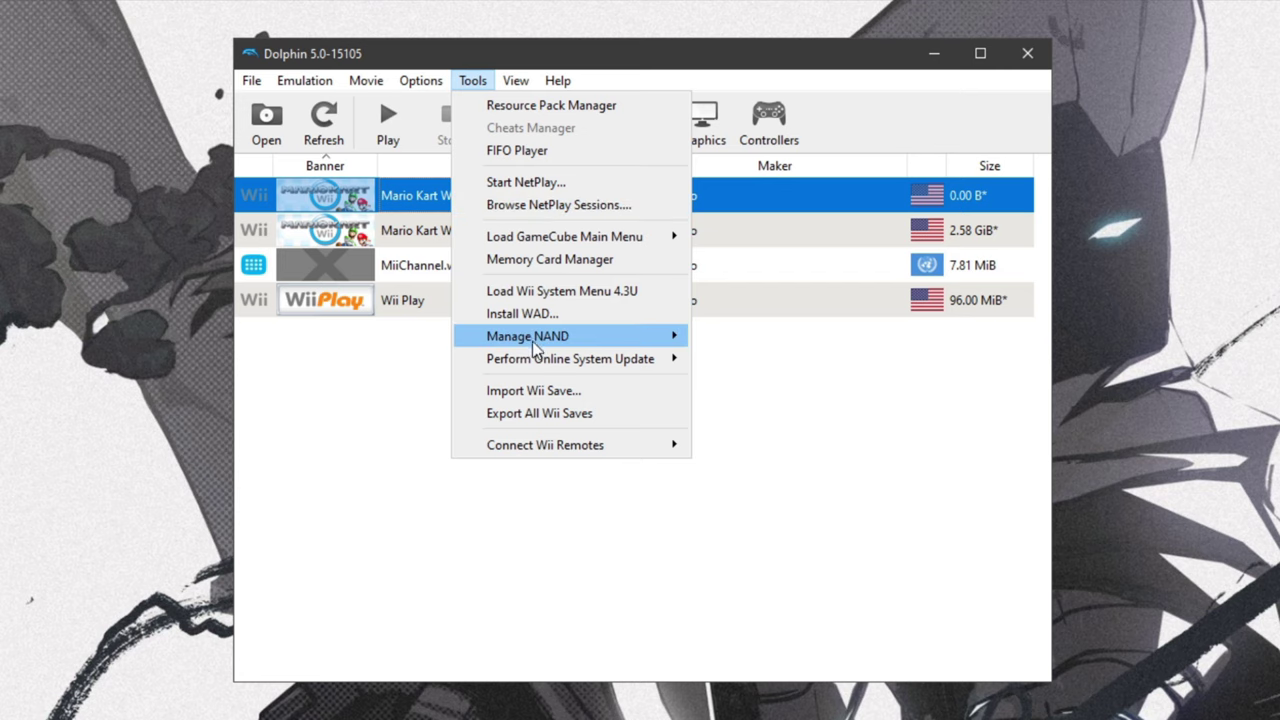
pyautogui.moveTo(540, 350)
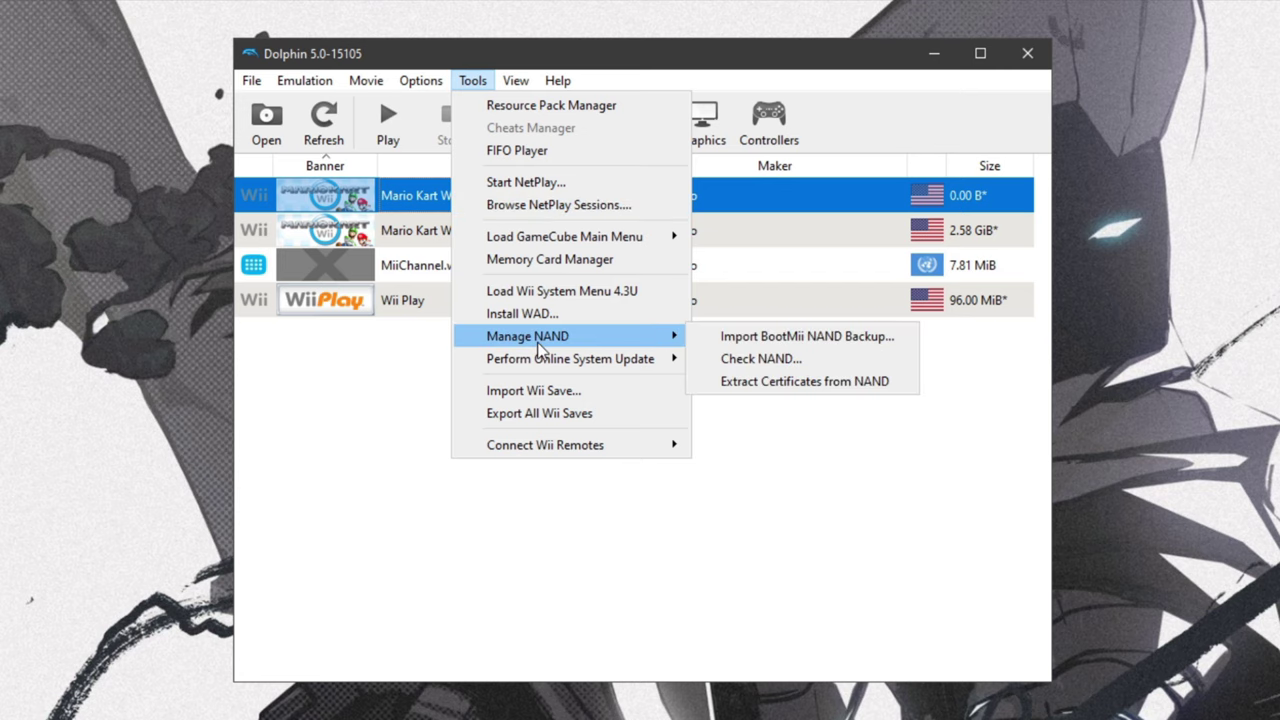
pyautogui.click(808, 337)
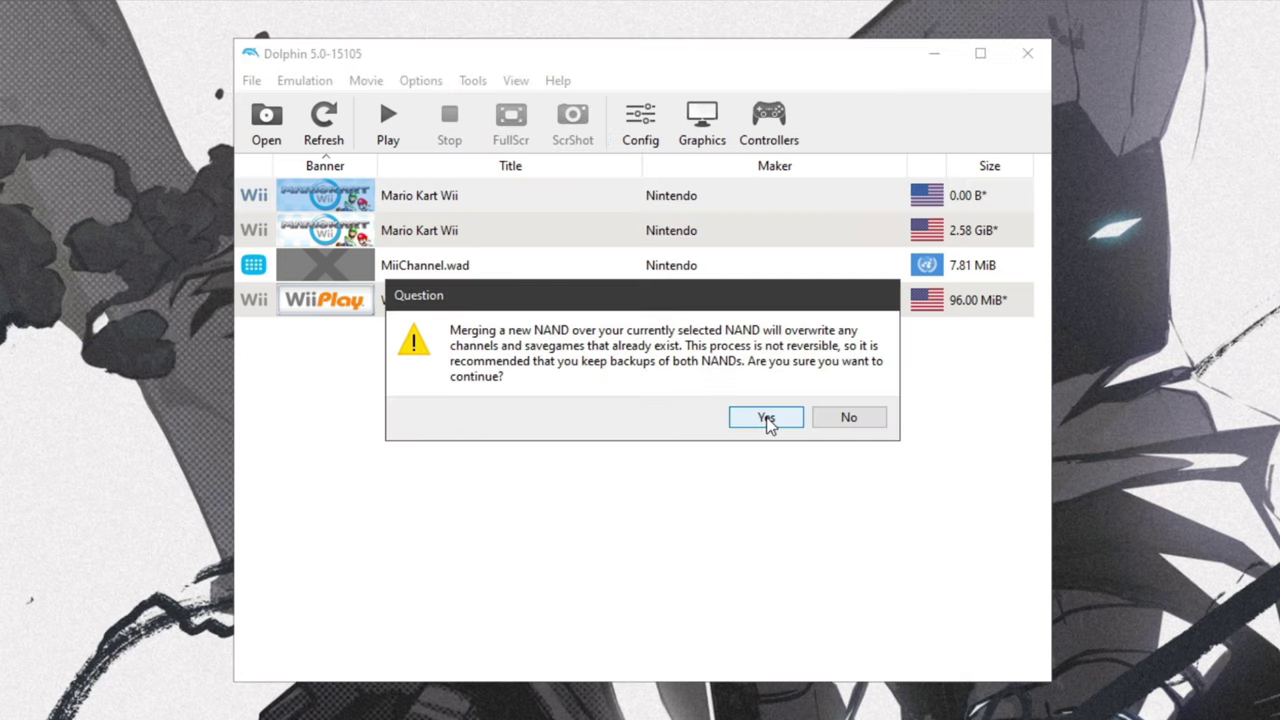
pyautogui.click(766, 417)
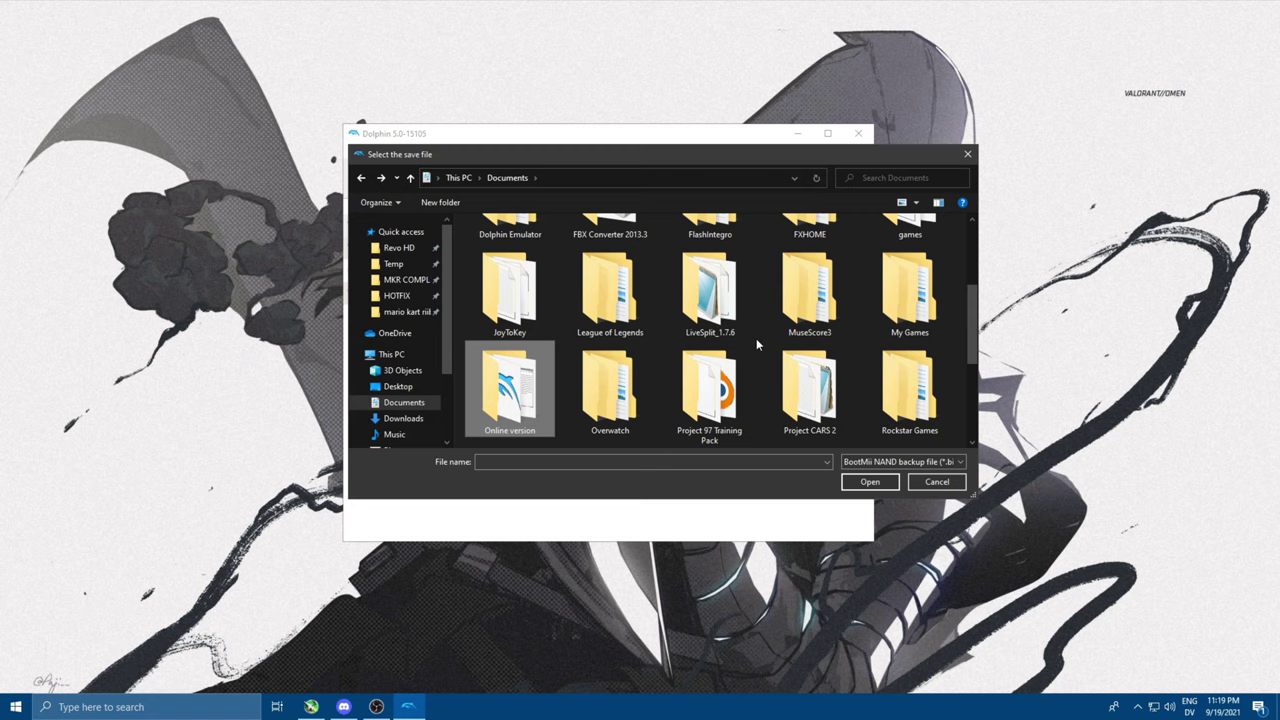
# Step: Import nand.bin from the games folder in Documents as the NAND backup
pyautogui.scroll(2, 877, 329)
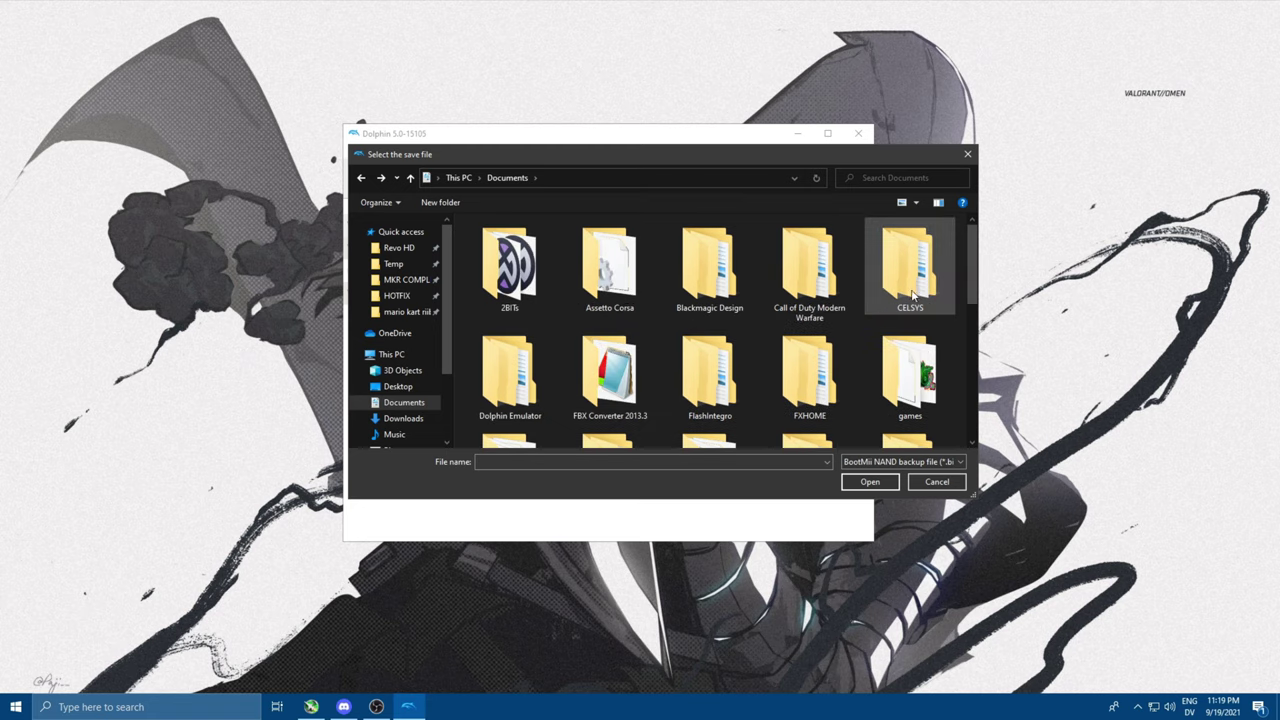
pyautogui.doubleClick(909, 364)
pyautogui.click(482, 256)
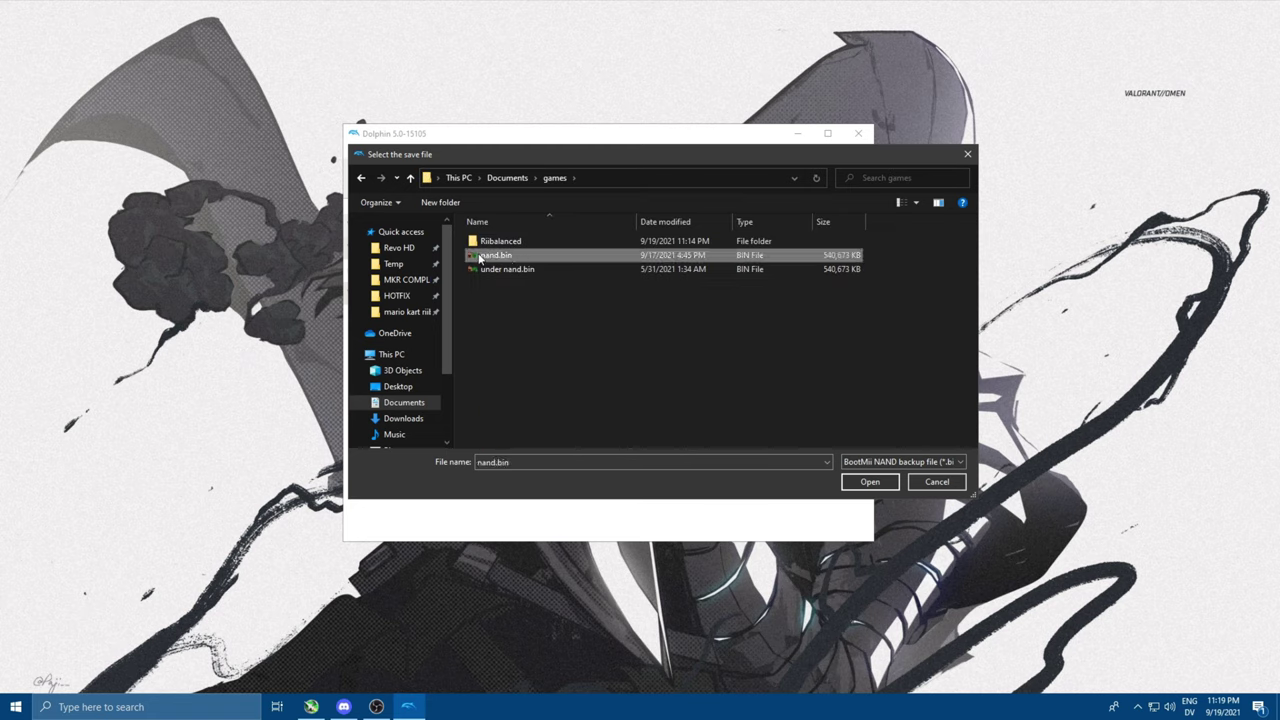
pyautogui.click(515, 270)
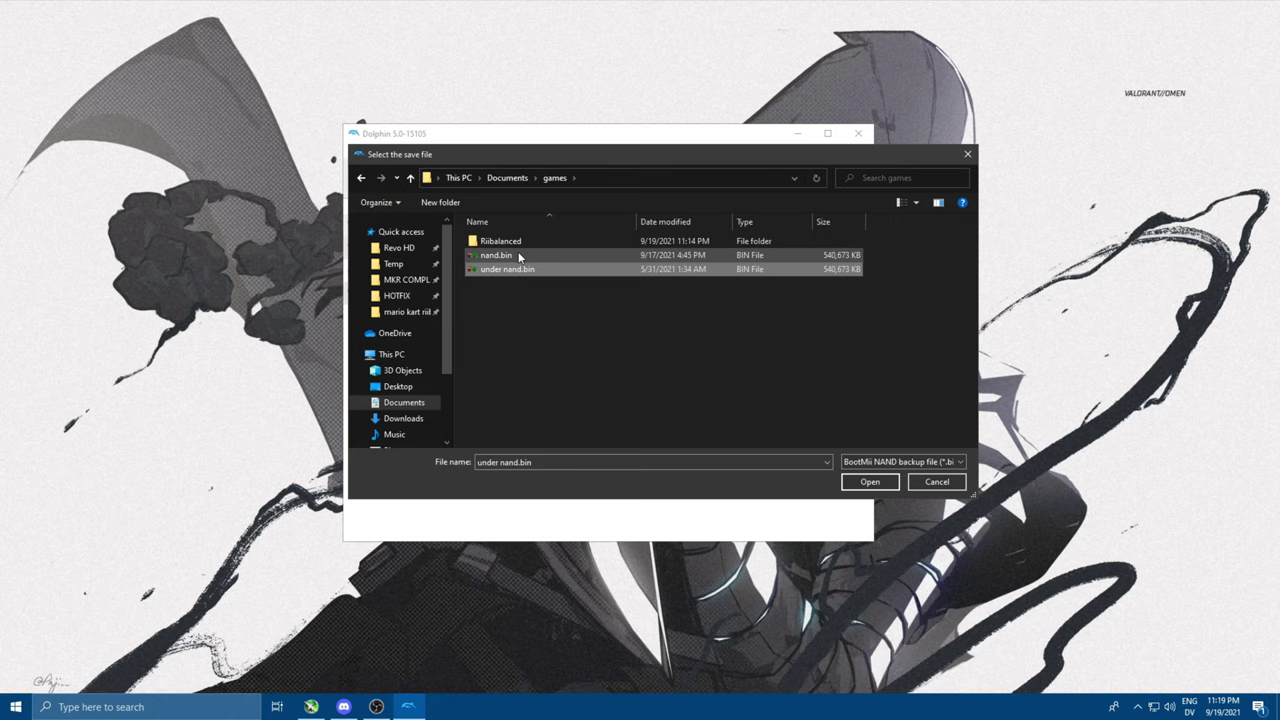
pyautogui.click(519, 257)
pyautogui.doubleClick(505, 256)
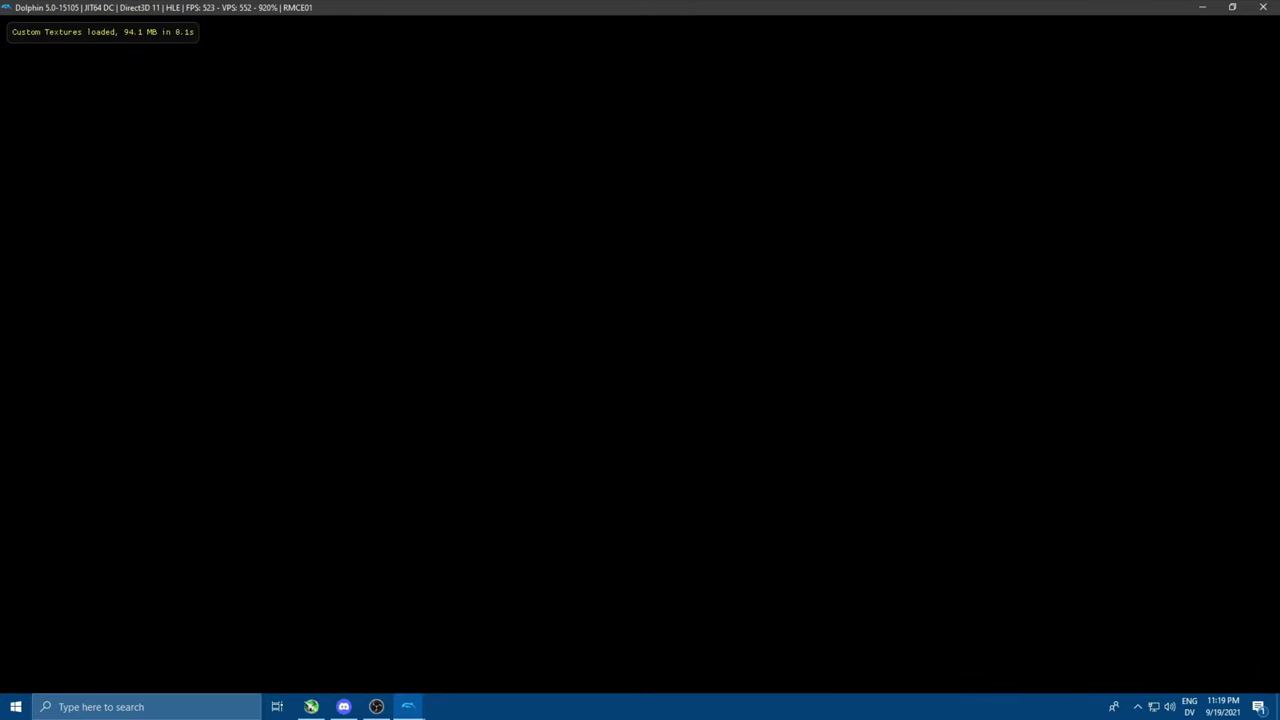
# Step: Enter Mario Kart Wii with the first license and open the one-player Wiimmfi menu
pyautogui.press('x')
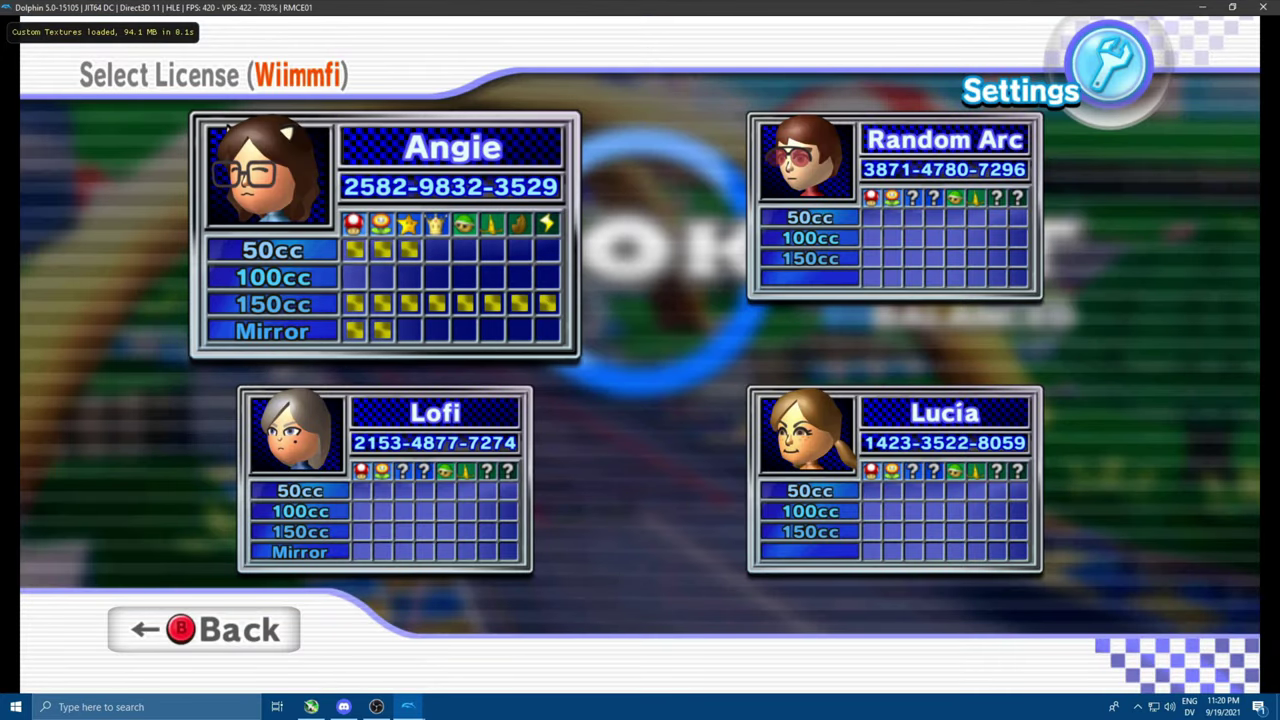
pyautogui.press('x')
pyautogui.press('Down')
pyautogui.press('x')
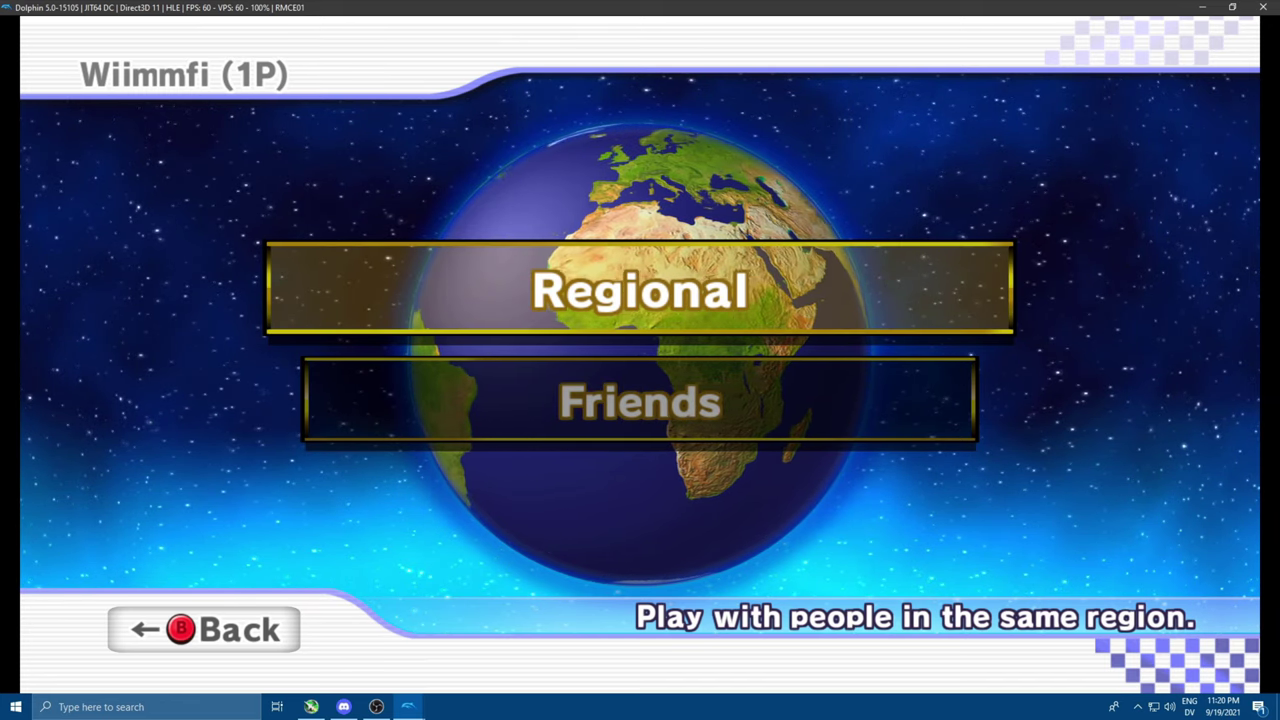
pyautogui.press('Down')
pyautogui.press('Up')
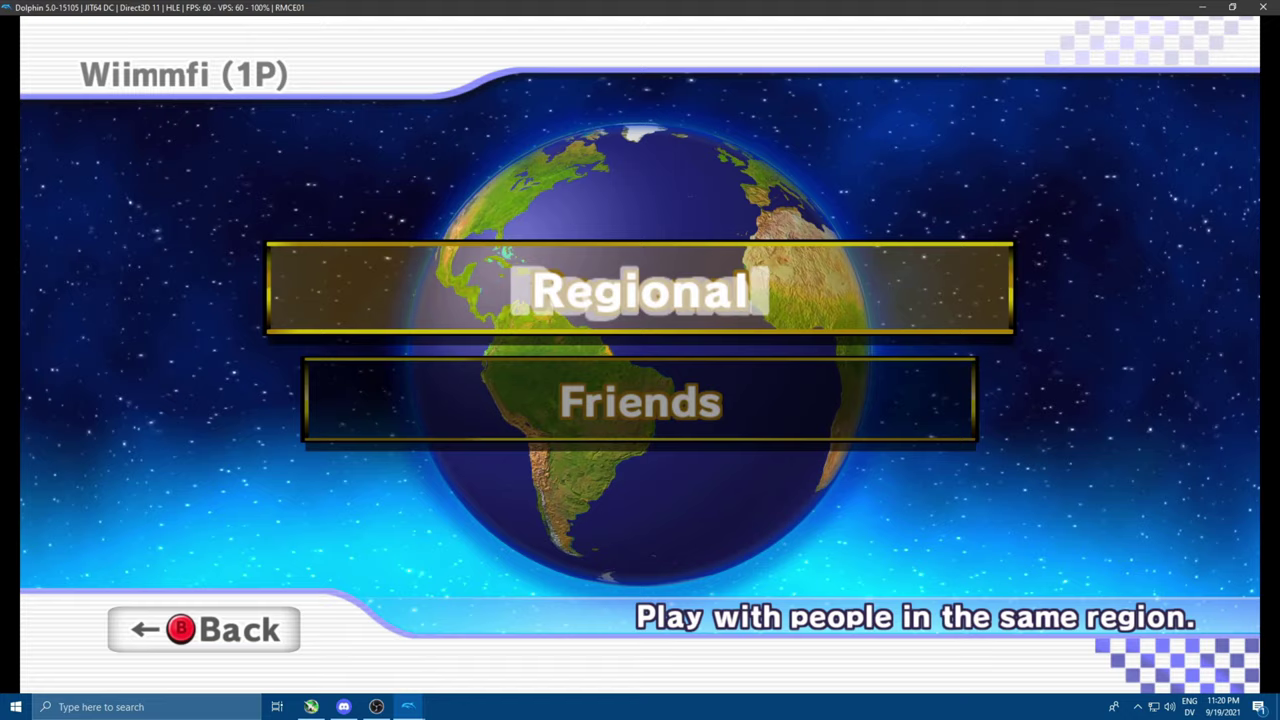
pyautogui.press('Down')
pyautogui.press('Up')
pyautogui.press('Down')
pyautogui.press('Up')
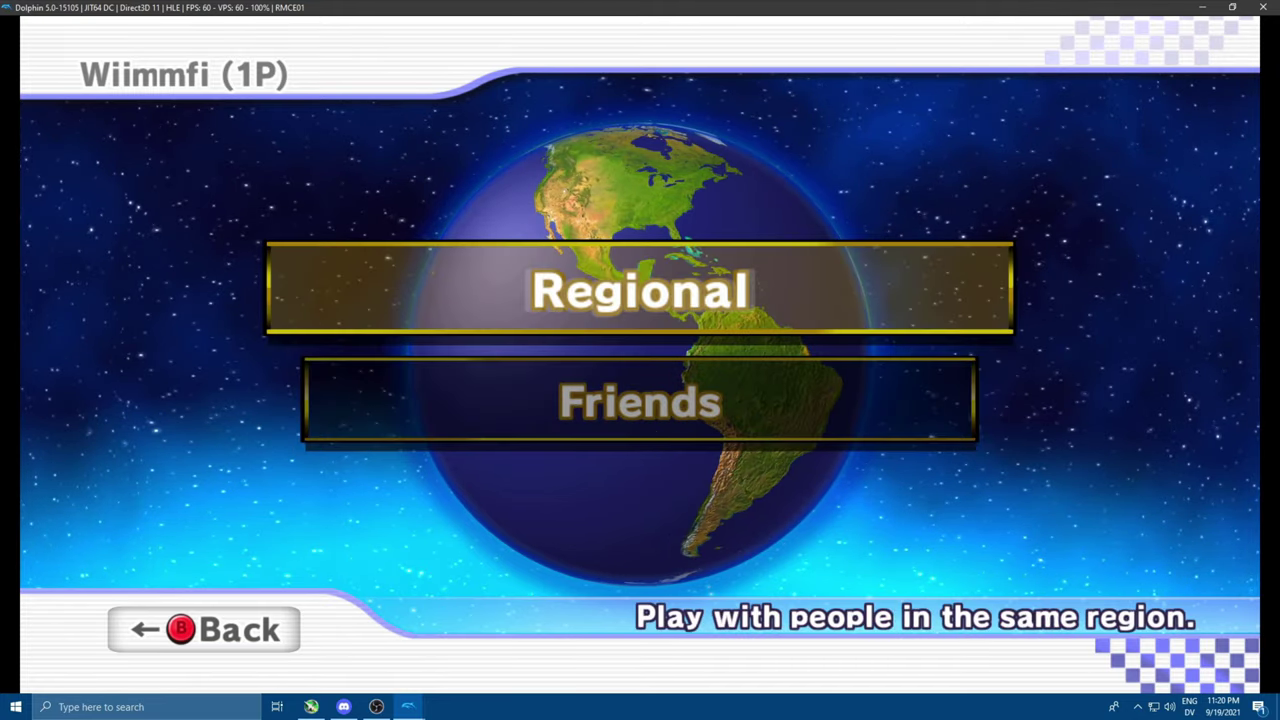
# Step: Leave the Wiimmfi menu for the main menu and shut down the running game
pyautogui.press('z')
pyautogui.press('Up')
pyautogui.press('x')
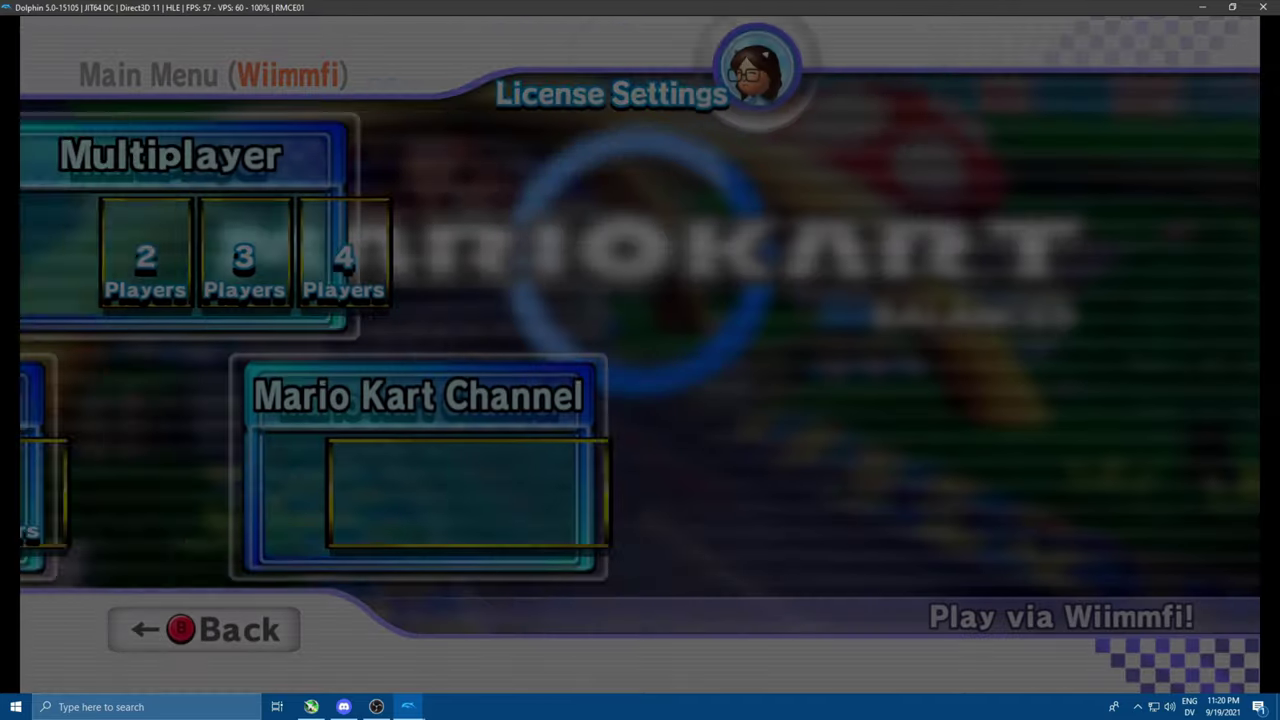
pyautogui.press('Escape')
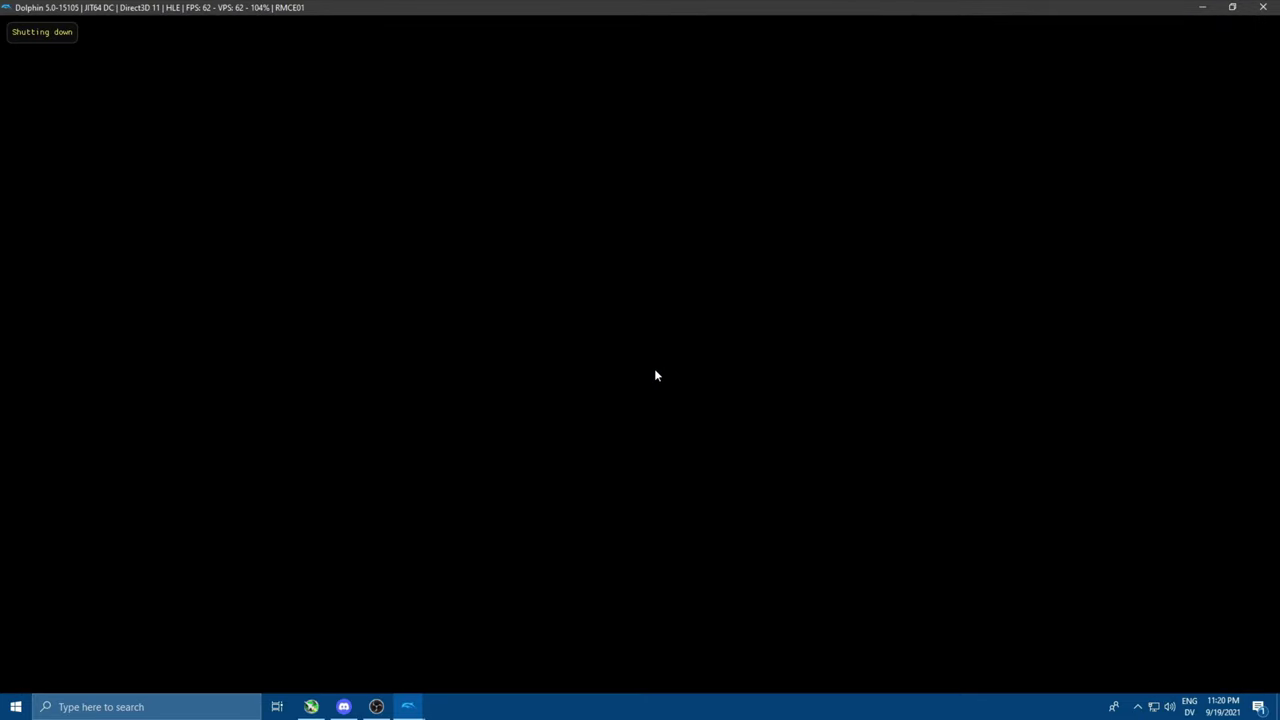